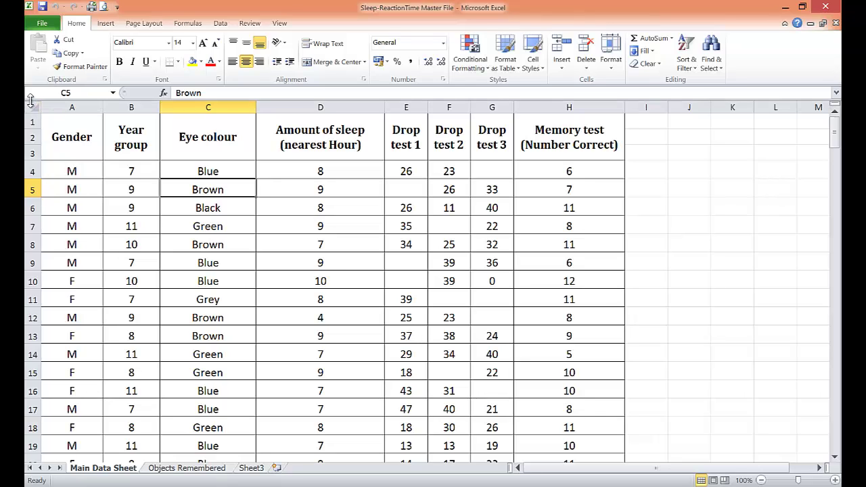
Step: Sort the whole sheet, with headers, by Gender A to Z so the F rows come first
{"action": "left_click", "coordinate": [31, 105]}
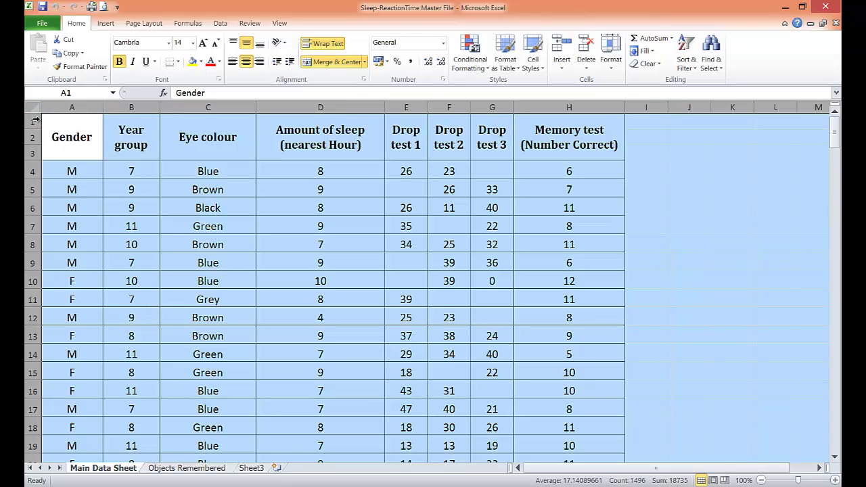
{"action": "left_click", "coordinate": [221, 24]}
{"action": "left_click", "coordinate": [288, 50]}
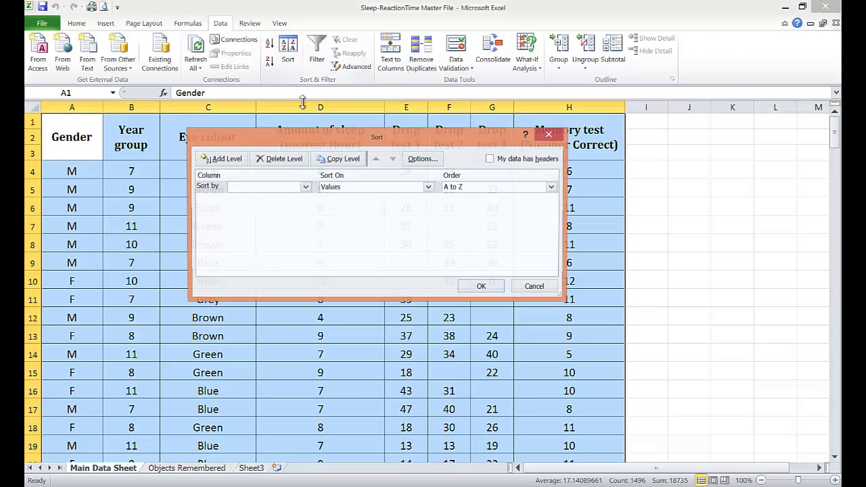
{"action": "left_click", "coordinate": [490, 162]}
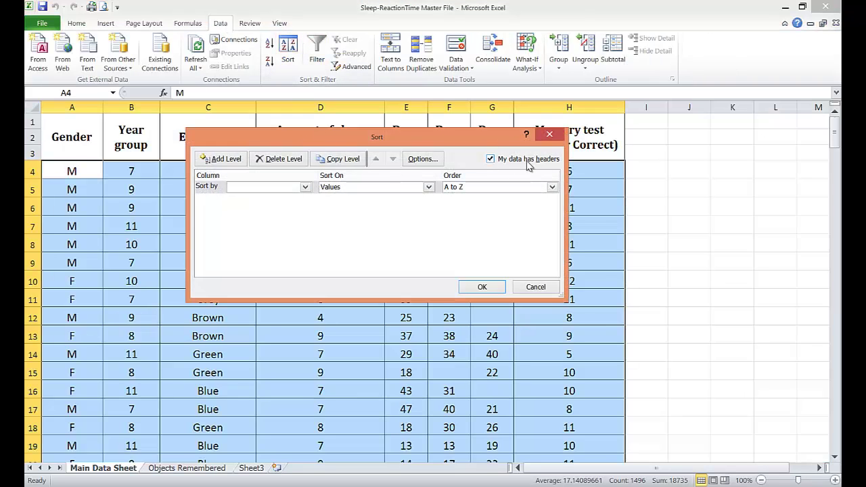
{"action": "left_click", "coordinate": [305, 187]}
{"action": "left_click", "coordinate": [261, 195]}
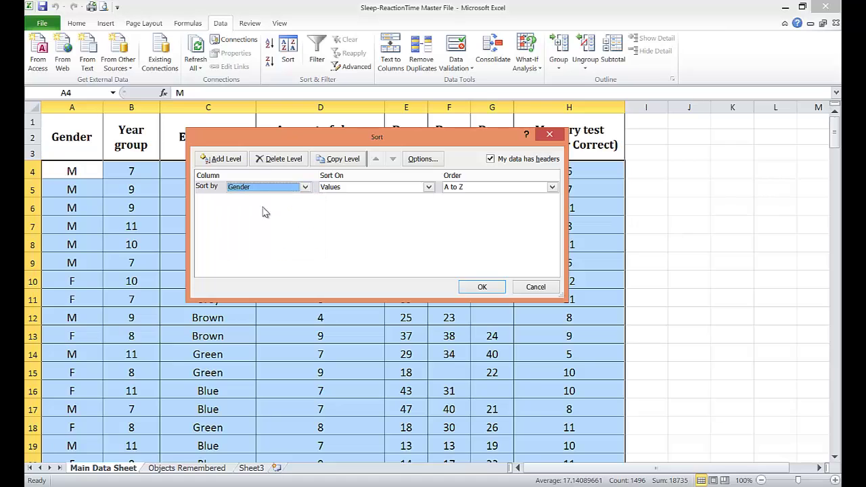
{"action": "left_click", "coordinate": [482, 287]}
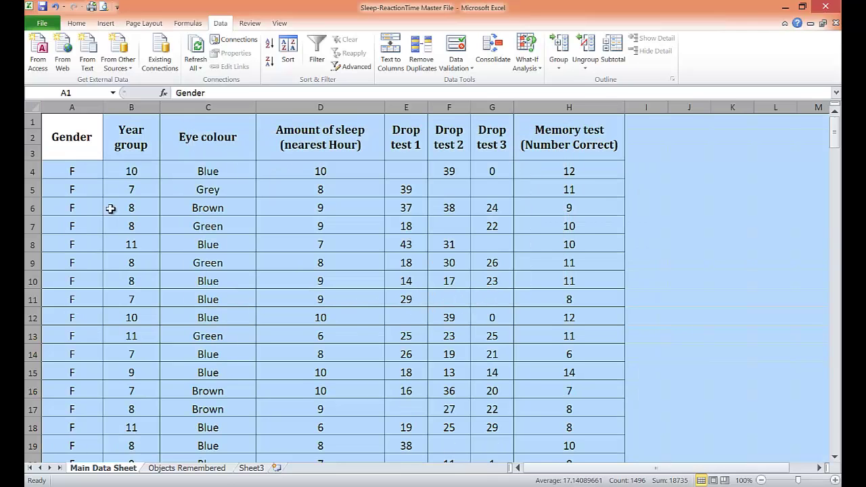
Step: Copy the headings and female rows into a new Sheet1 starting at A1
{"action": "left_click_drag", "start_coordinate": [70, 139], "coordinate": [509, 301]}
{"action": "right_click", "coordinate": [218, 197]}
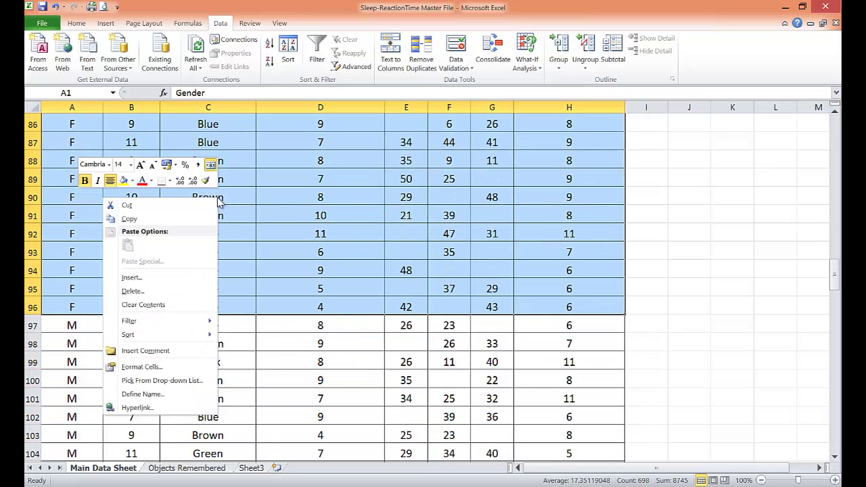
{"action": "left_click", "coordinate": [129, 220]}
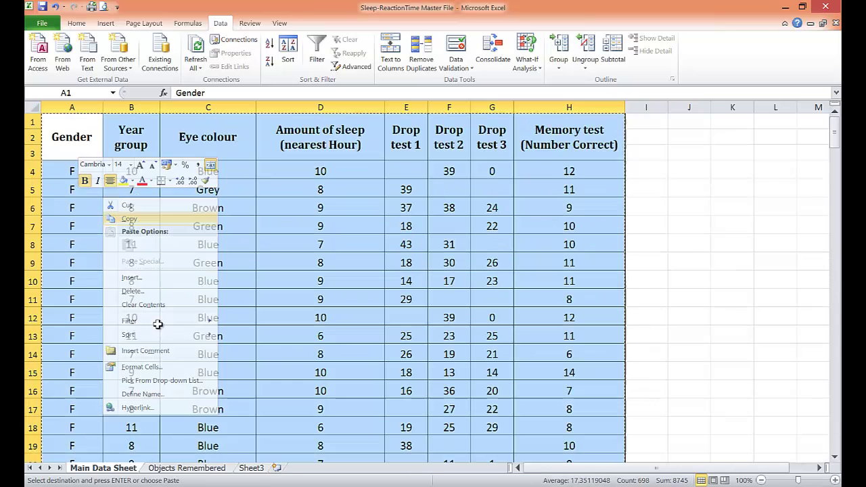
{"action": "left_click", "coordinate": [276, 468]}
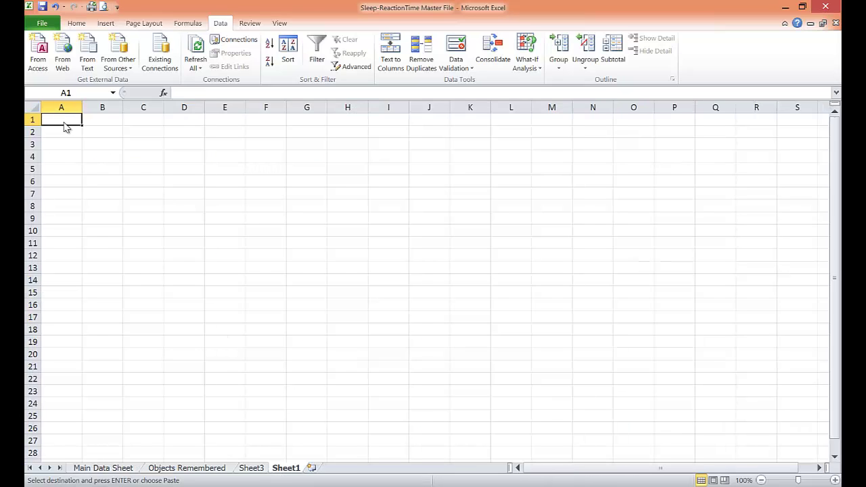
{"action": "right_click", "coordinate": [66, 127]}
{"action": "left_click", "coordinate": [90, 169]}
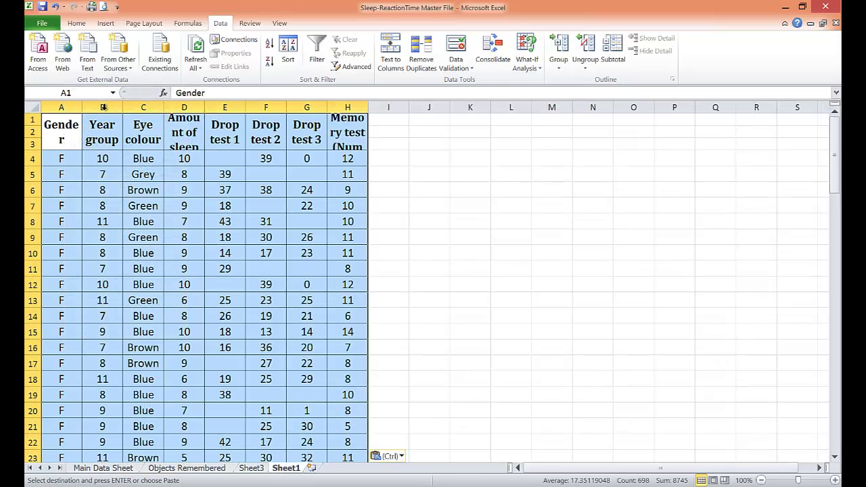
Step: Autofit column A, widen column H and make row 3 taller so the headings fit
{"action": "double_click", "coordinate": [82, 107]}
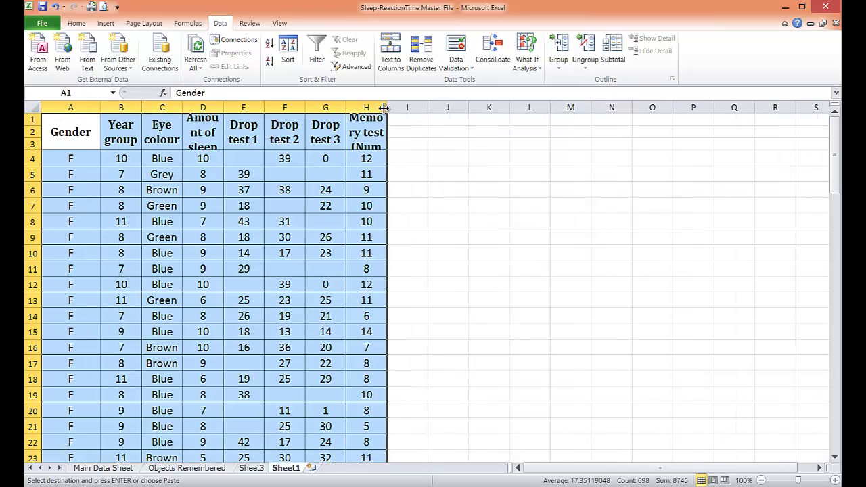
{"action": "left_click_drag", "start_coordinate": [383, 107], "coordinate": [404, 108]}
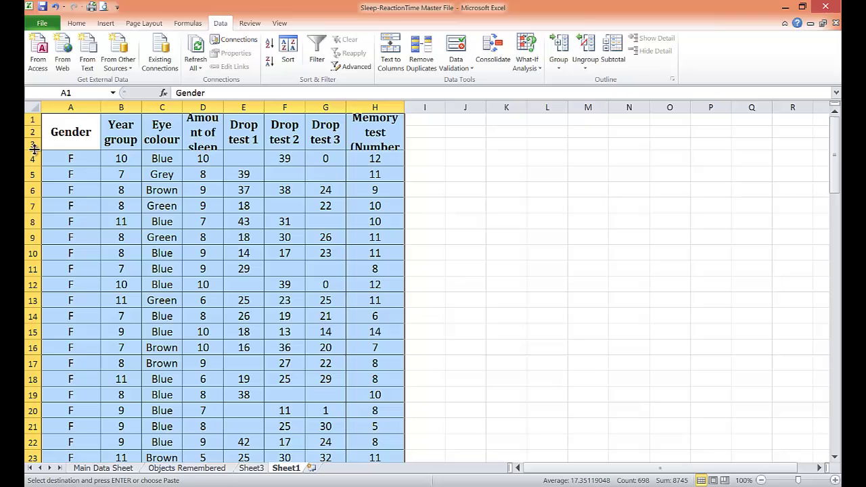
{"action": "left_click_drag", "start_coordinate": [33, 149], "coordinate": [34, 155]}
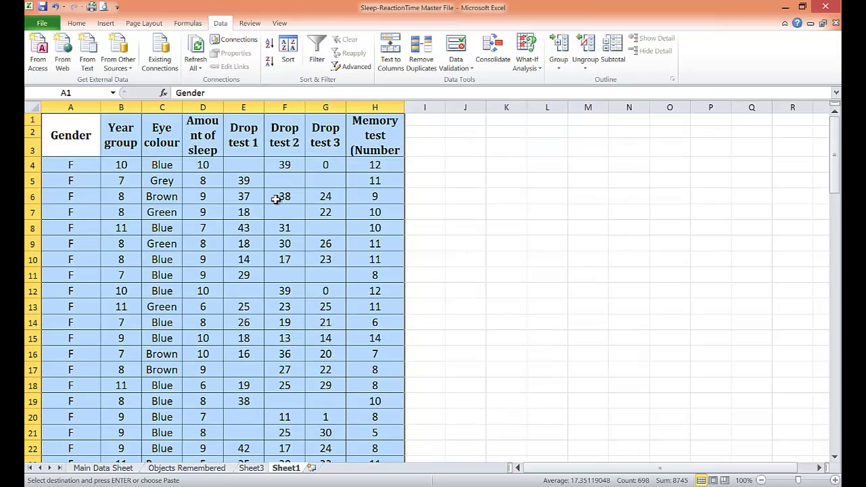
{"action": "left_click", "coordinate": [433, 167]}
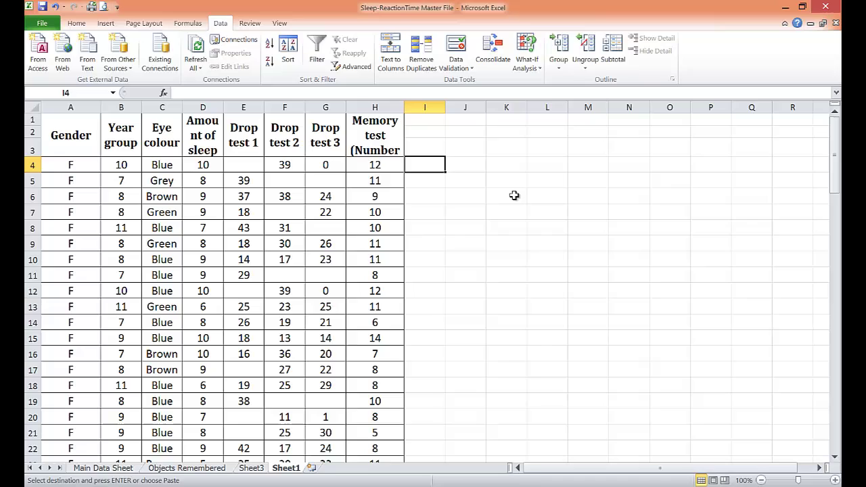
Step: Enter =AVERAGE(E4:G4) in I4 to average Drop tests 1–3
{"action": "type", "text": "=avera"}
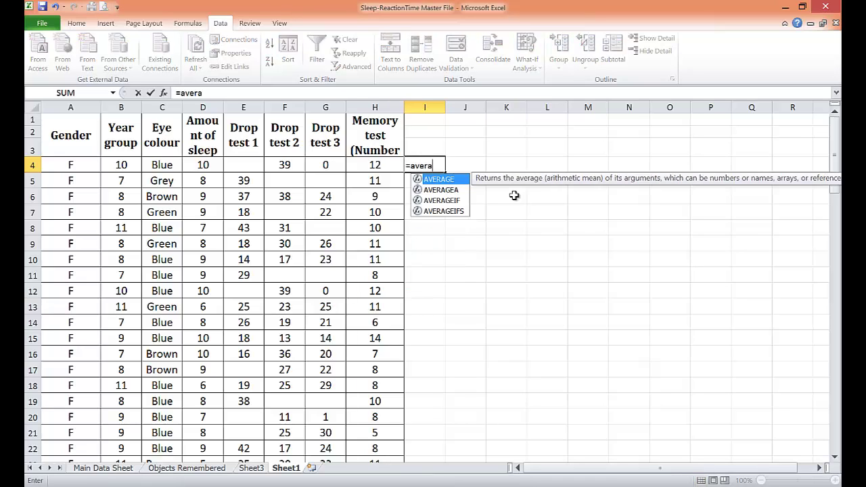
{"action": "type", "text": "ge("}
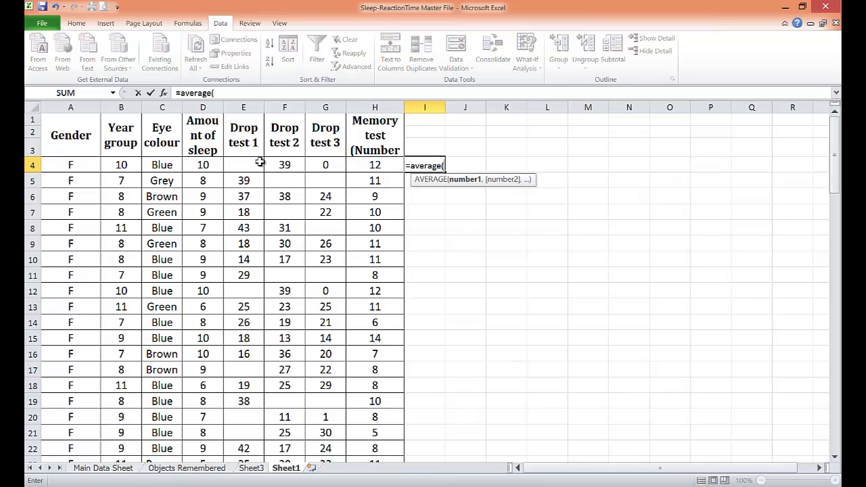
{"action": "left_click", "coordinate": [252, 163]}
{"action": "left_click_drag", "start_coordinate": [252, 160], "coordinate": [310, 161]}
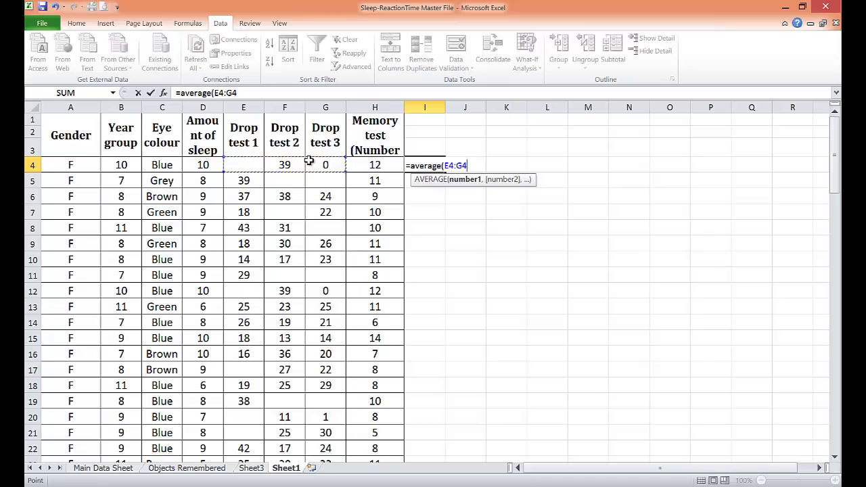
{"action": "type", "text": ")"}
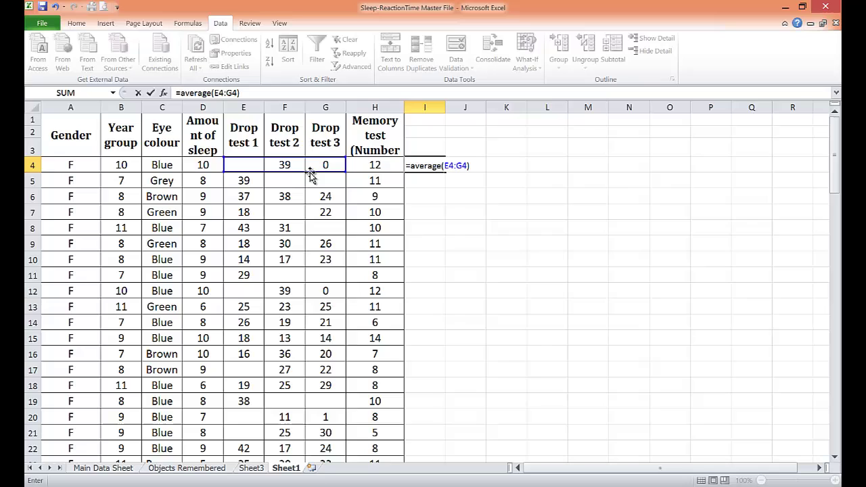
{"action": "key", "text": "Return"}
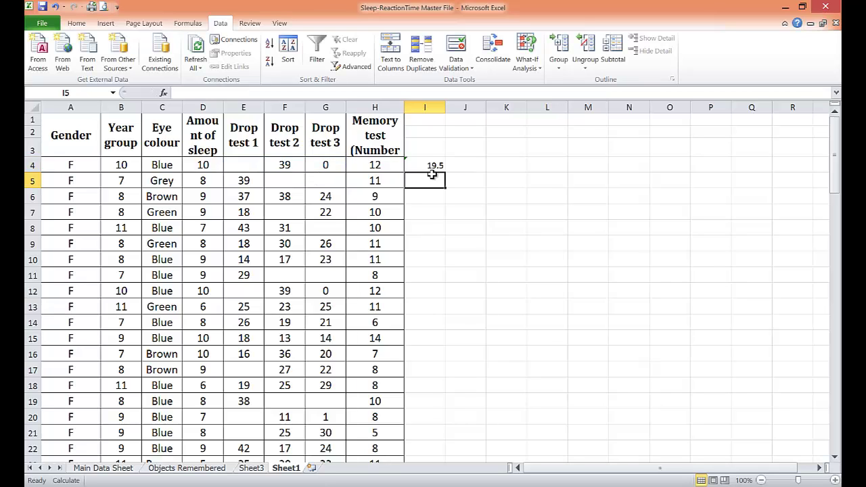
Step: Show the I4 average to one decimal place (19.5) and fill it down column I
{"action": "left_click", "coordinate": [432, 165]}
{"action": "left_click", "coordinate": [77, 23]}
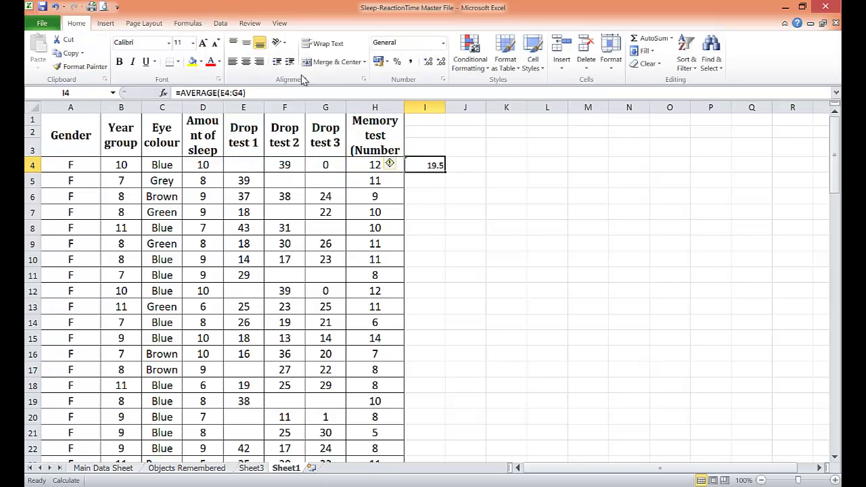
{"action": "left_click", "coordinate": [441, 62]}
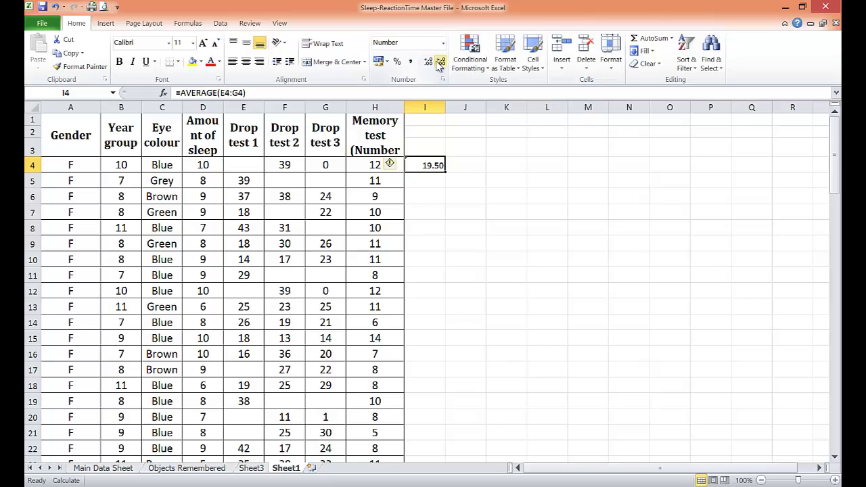
{"action": "left_click", "coordinate": [440, 62]}
{"action": "double_click", "coordinate": [445, 172]}
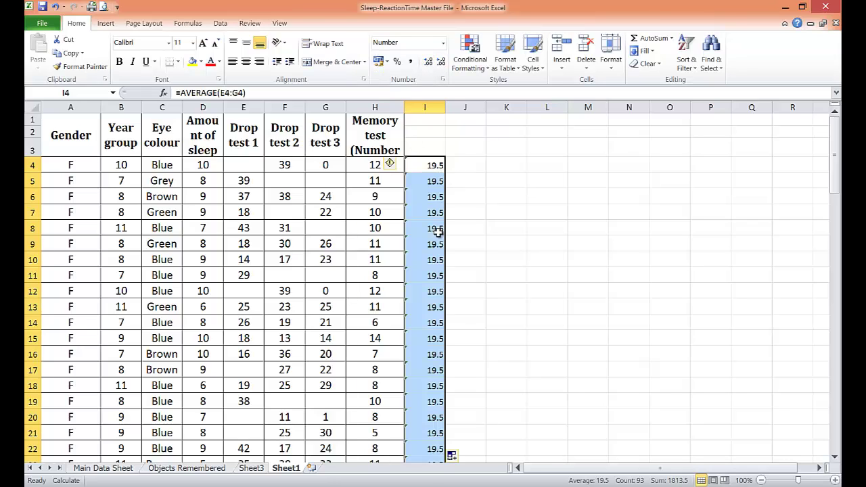
Step: Switch calculation to Automatic so each row's drop-test average recalculates
{"action": "left_click", "coordinate": [188, 23]}
{"action": "left_click", "coordinate": [624, 71]}
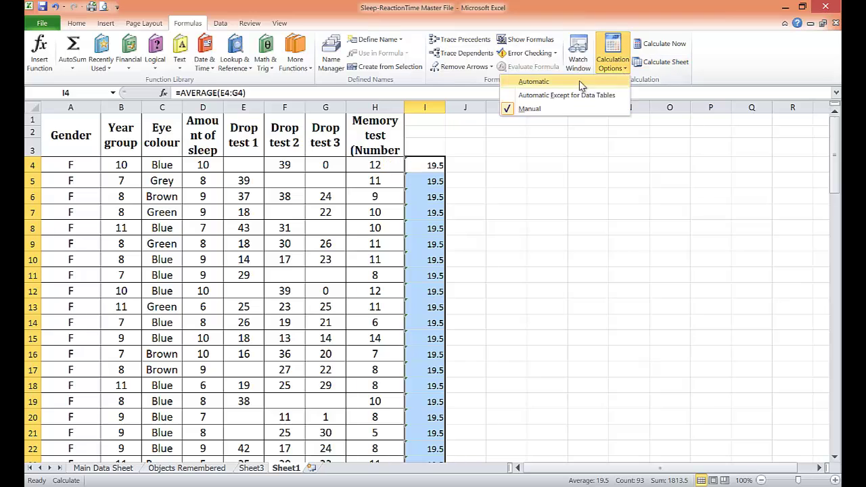
{"action": "left_click", "coordinate": [564, 84]}
{"action": "scroll", "coordinate": [440, 223], "scroll_direction": "down", "scroll_amount": 13}
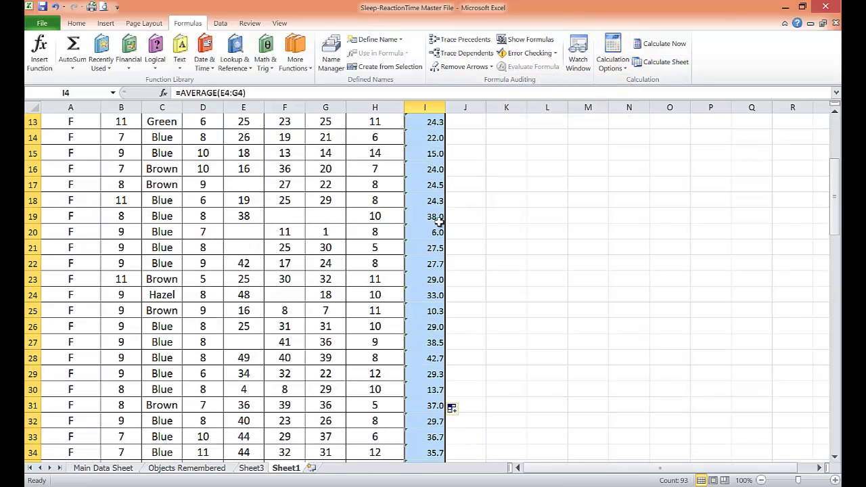
{"action": "scroll", "coordinate": [441, 220], "scroll_direction": "up", "scroll_amount": 11}
{"action": "scroll", "coordinate": [428, 136], "scroll_direction": "up", "scroll_amount": 2}
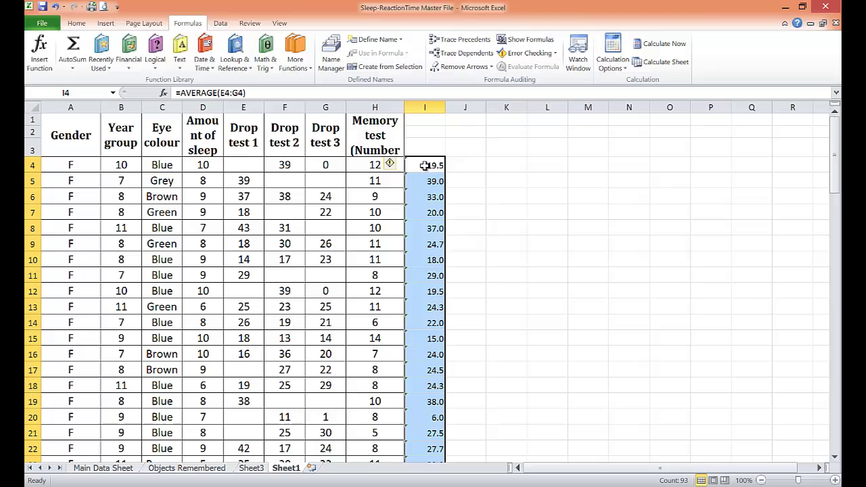
{"action": "left_click", "coordinate": [422, 167]}
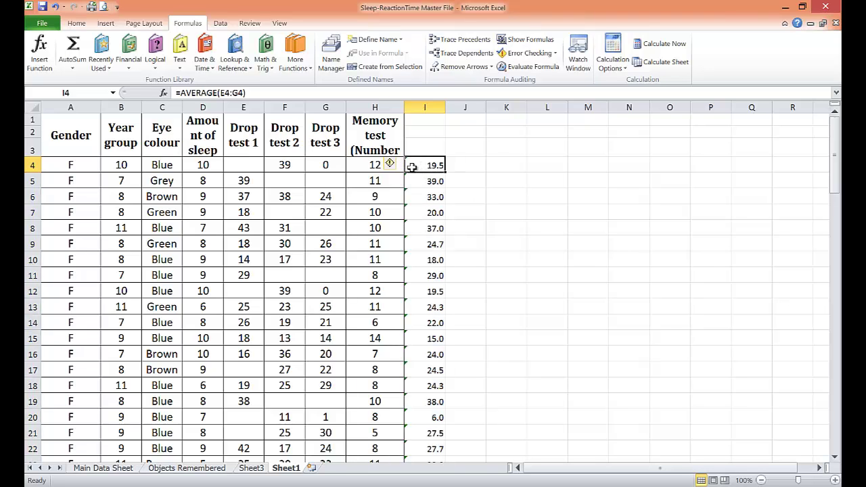
{"action": "scroll", "coordinate": [432, 193], "scroll_direction": "down", "scroll_amount": 7}
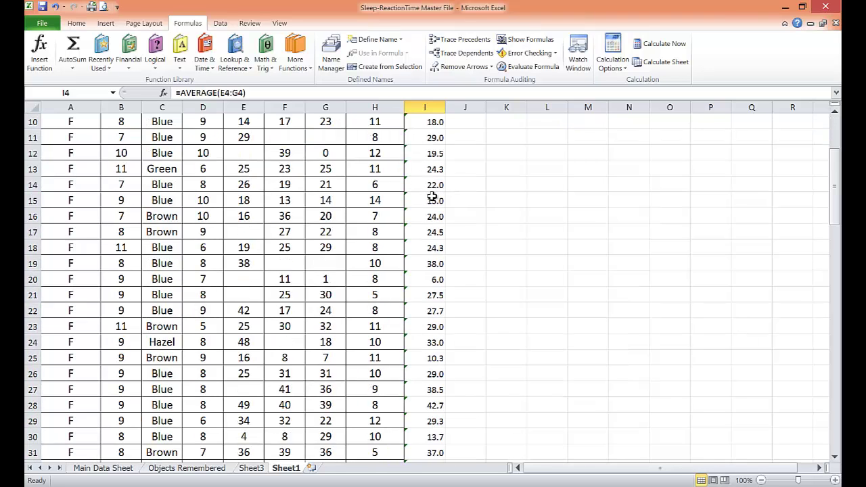
{"action": "scroll", "coordinate": [431, 201], "scroll_direction": "down", "scroll_amount": 3}
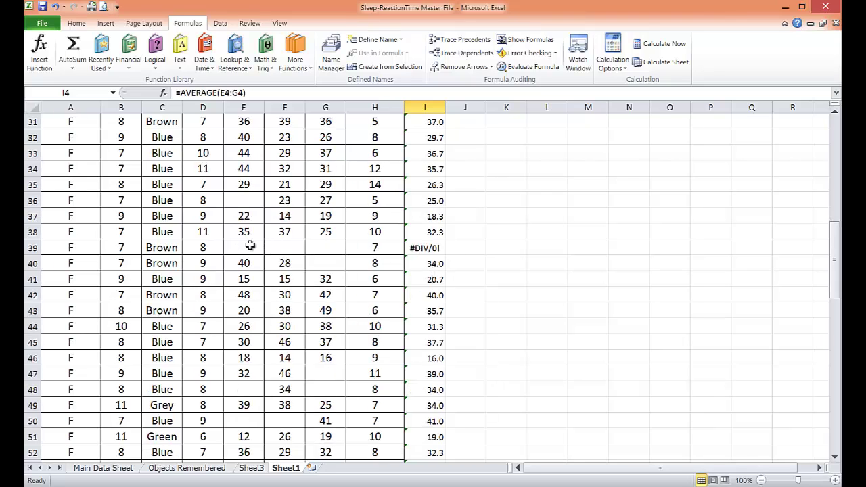
Step: Delete rows 39, 73 and 83, which have no drop results and show #DIV/0!
{"action": "left_click", "coordinate": [30, 248]}
{"action": "right_click", "coordinate": [30, 248]}
{"action": "left_click", "coordinate": [61, 339]}
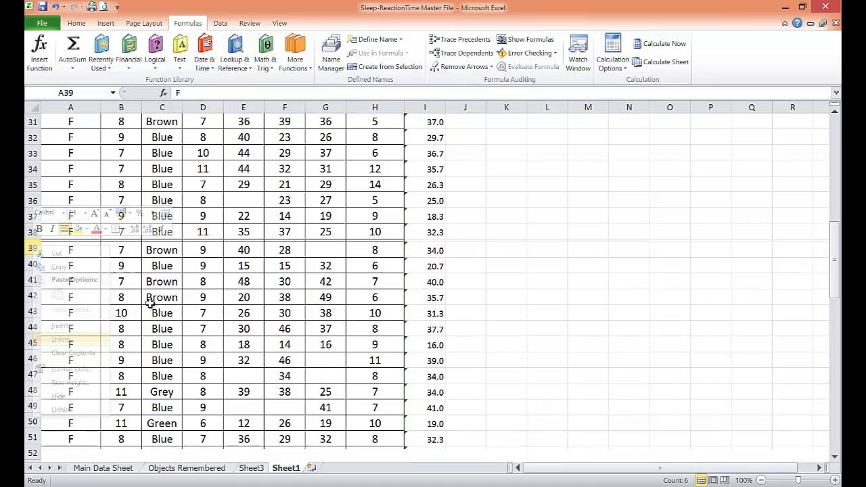
{"action": "scroll", "coordinate": [150, 304], "scroll_direction": "down", "scroll_amount": 9}
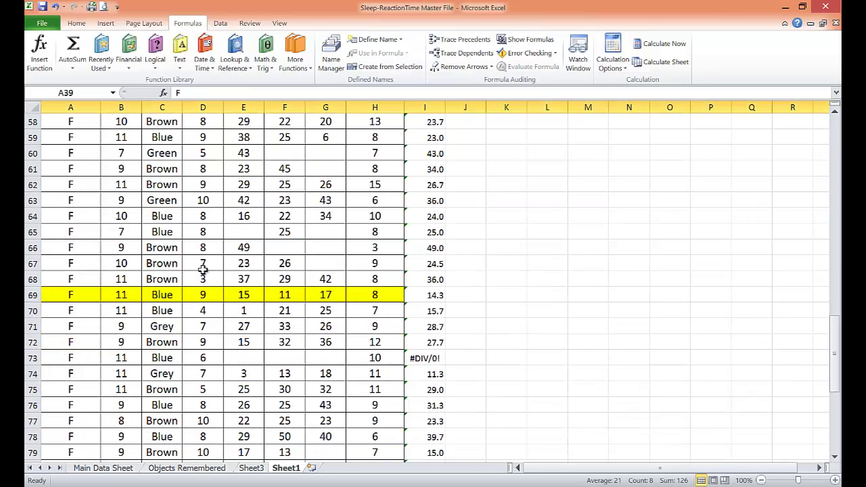
{"action": "left_click", "coordinate": [32, 358]}
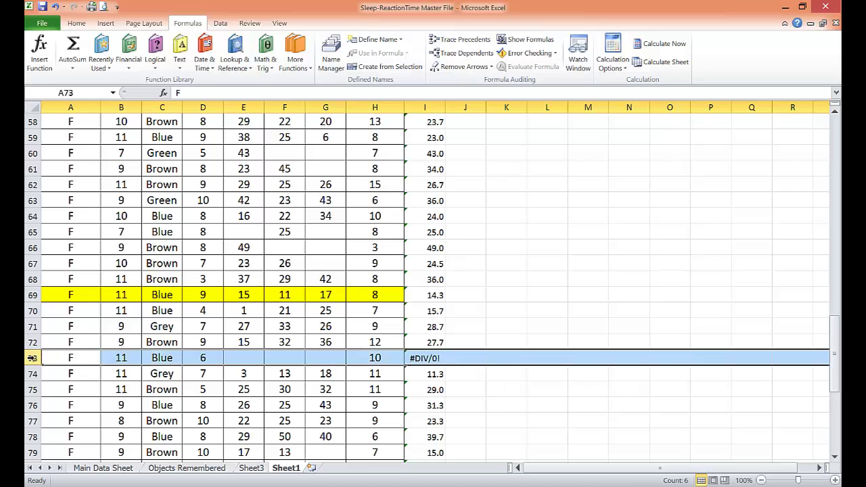
{"action": "right_click", "coordinate": [32, 358]}
{"action": "left_click", "coordinate": [63, 281]}
{"action": "scroll", "coordinate": [243, 280], "scroll_direction": "down", "scroll_amount": 4}
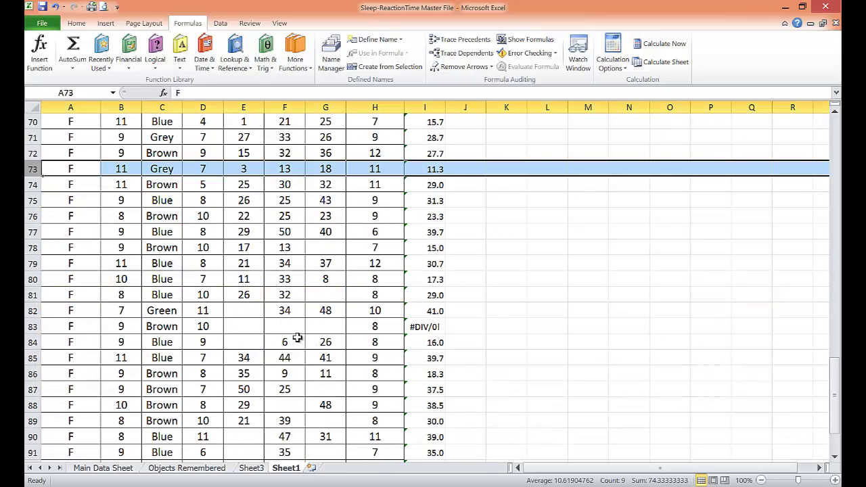
{"action": "right_click", "coordinate": [33, 327]}
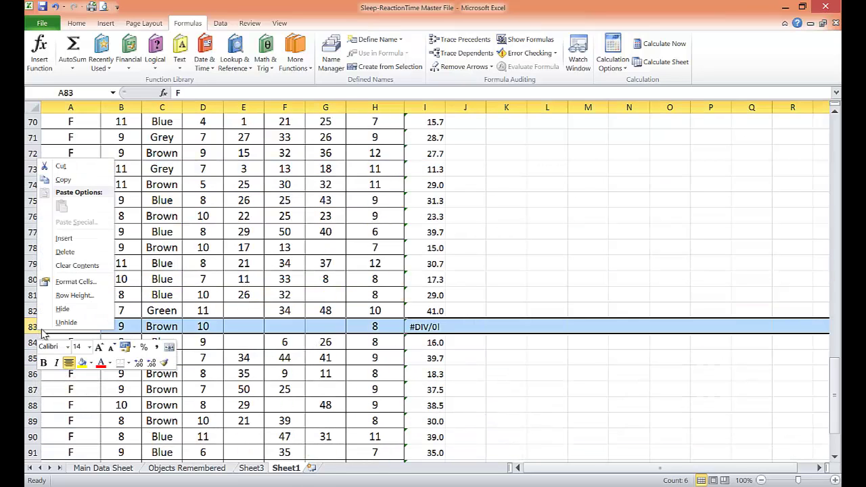
{"action": "left_click", "coordinate": [65, 250]}
{"action": "scroll", "coordinate": [304, 238], "scroll_direction": "up", "scroll_amount": 20}
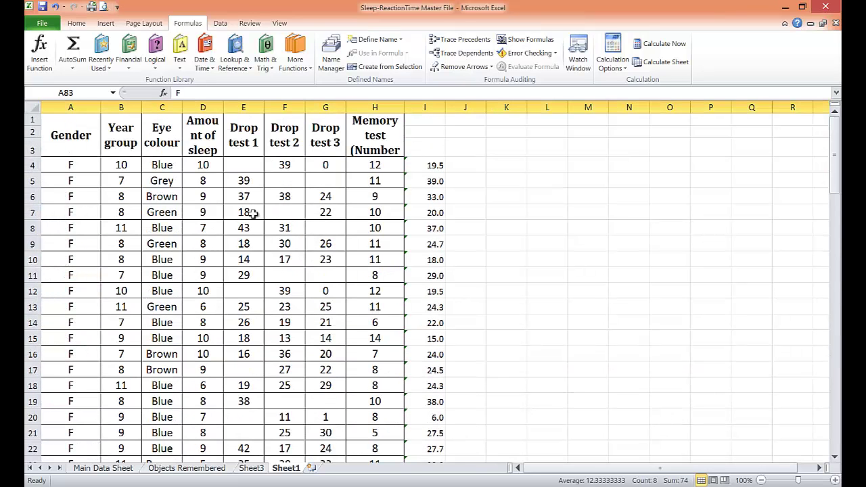
Step: Try freezing panes, first at the top row and then above row 12
{"action": "left_click", "coordinate": [64, 135]}
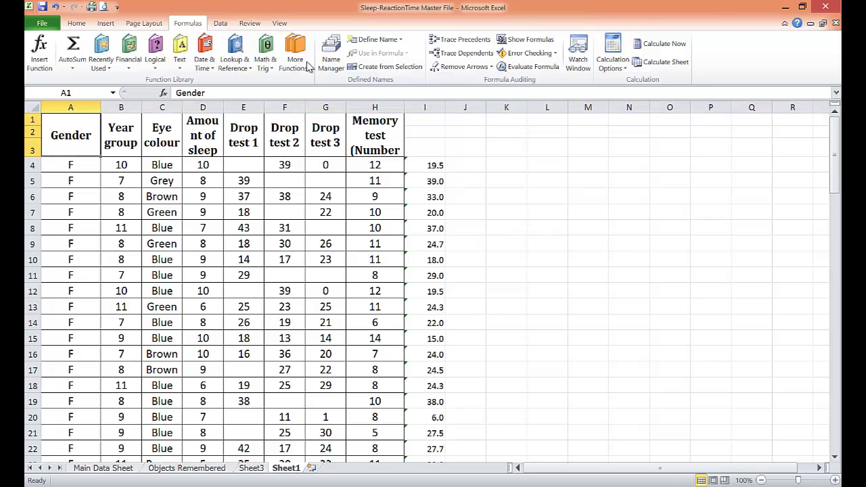
{"action": "left_click", "coordinate": [281, 24]}
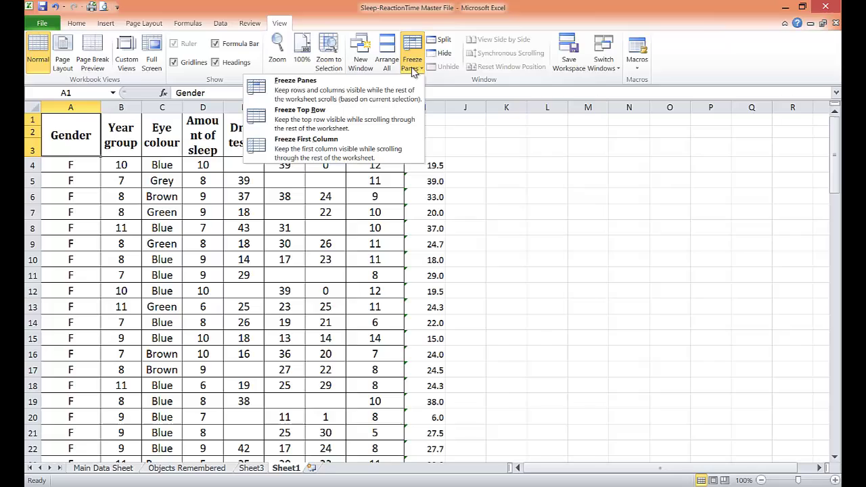
{"action": "left_click", "coordinate": [300, 117]}
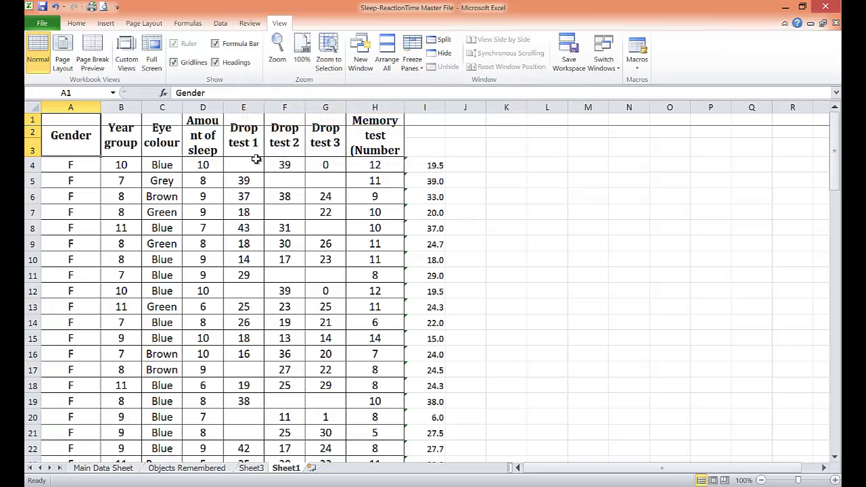
{"action": "left_click", "coordinate": [410, 64]}
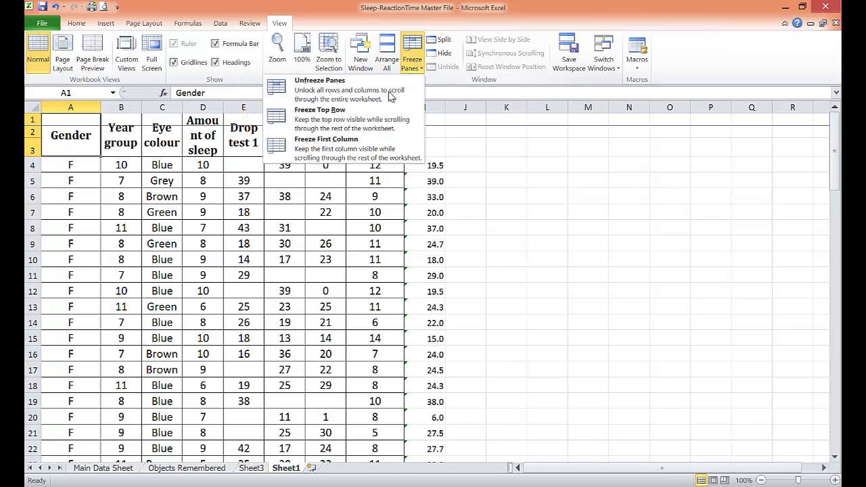
{"action": "left_click", "coordinate": [324, 85]}
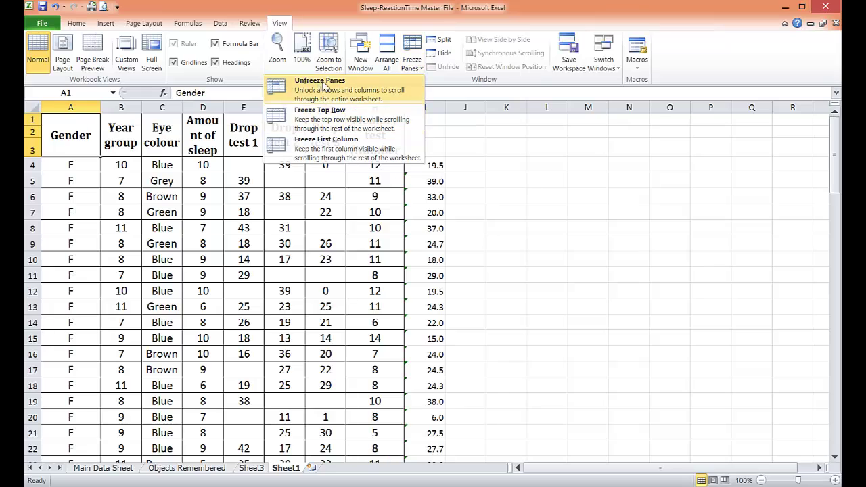
{"action": "left_click", "coordinate": [410, 61]}
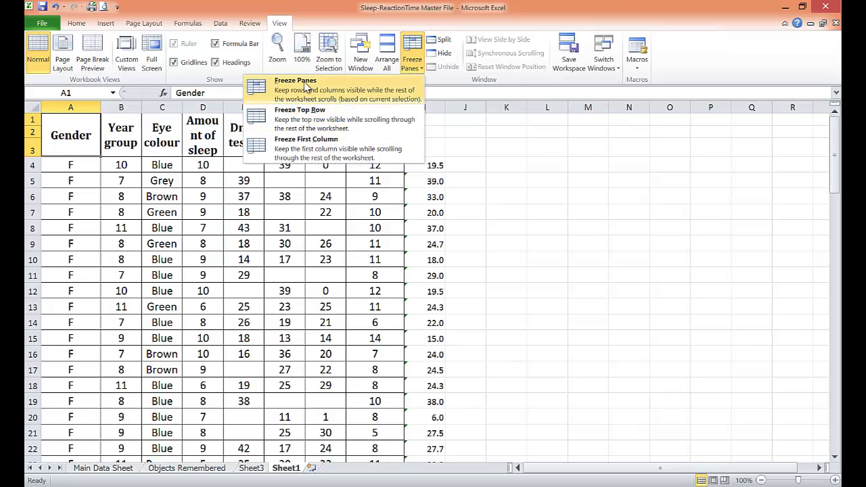
{"action": "left_click", "coordinate": [306, 85]}
{"action": "scroll", "coordinate": [205, 165], "scroll_direction": "down", "scroll_amount": 6}
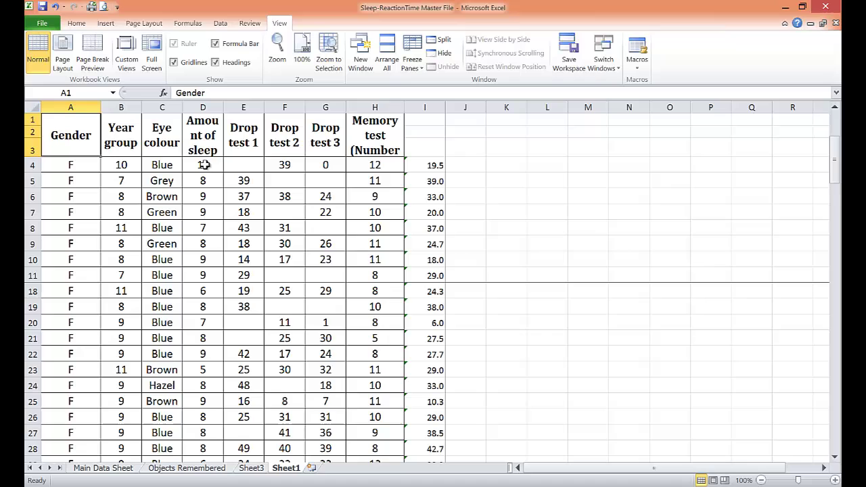
{"action": "scroll", "coordinate": [205, 165], "scroll_direction": "up", "scroll_amount": 6}
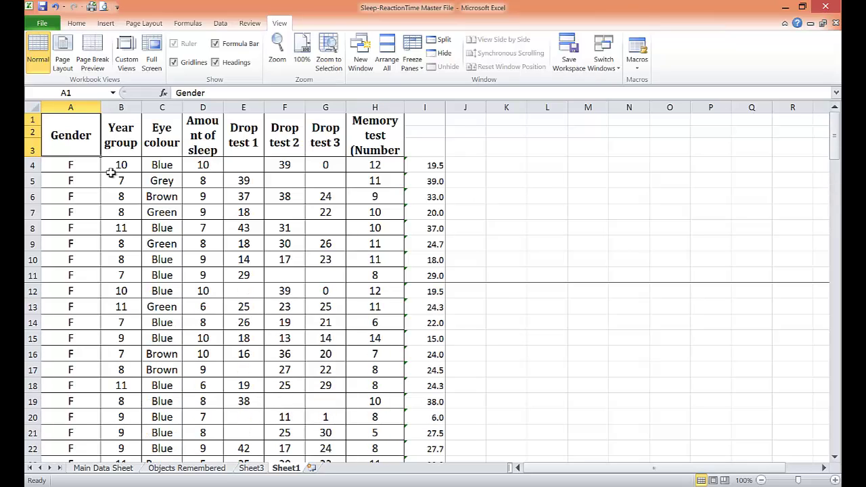
Step: Unfreeze, then freeze header rows 1–3 from cell A4 and scroll to confirm they stay put
{"action": "left_click", "coordinate": [72, 166]}
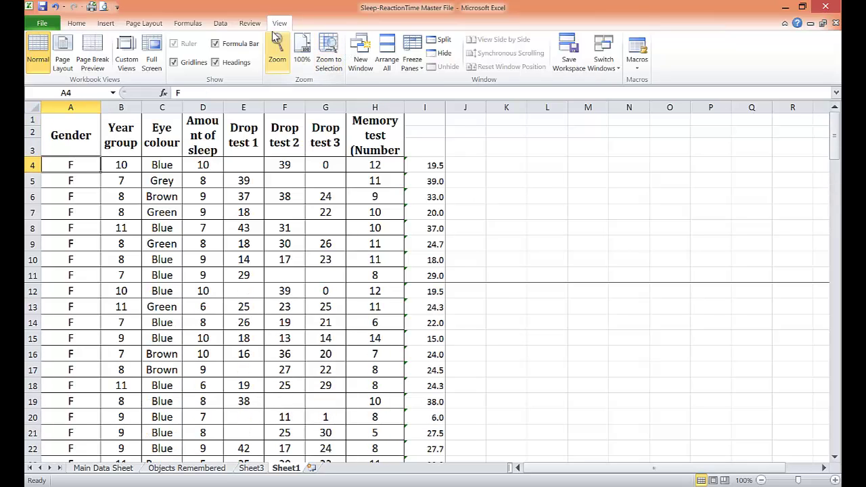
{"action": "left_click", "coordinate": [412, 59]}
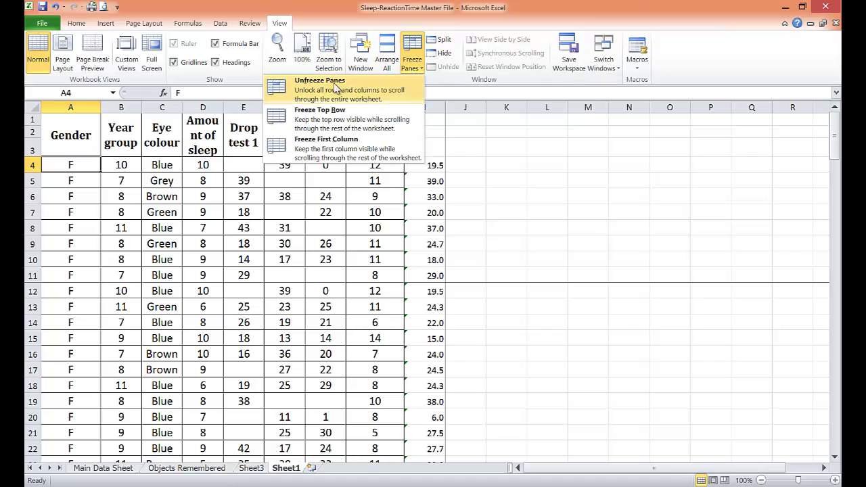
{"action": "left_click", "coordinate": [333, 89]}
{"action": "left_click", "coordinate": [62, 180]}
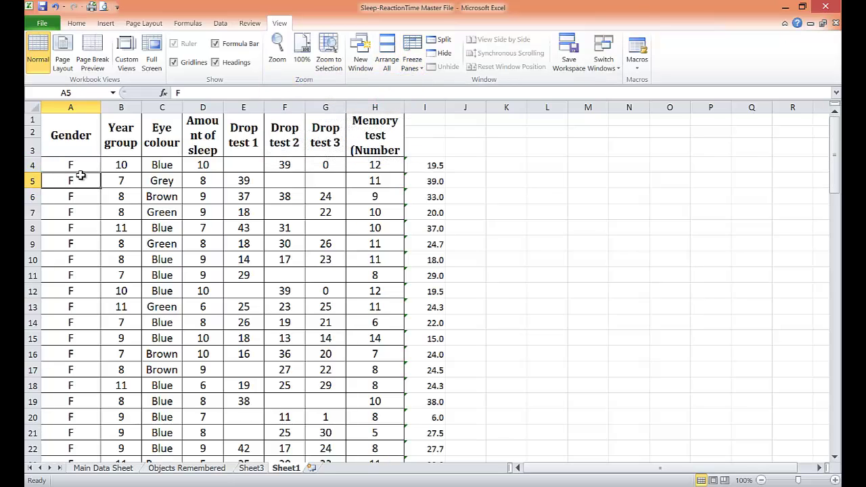
{"action": "left_click", "coordinate": [76, 167]}
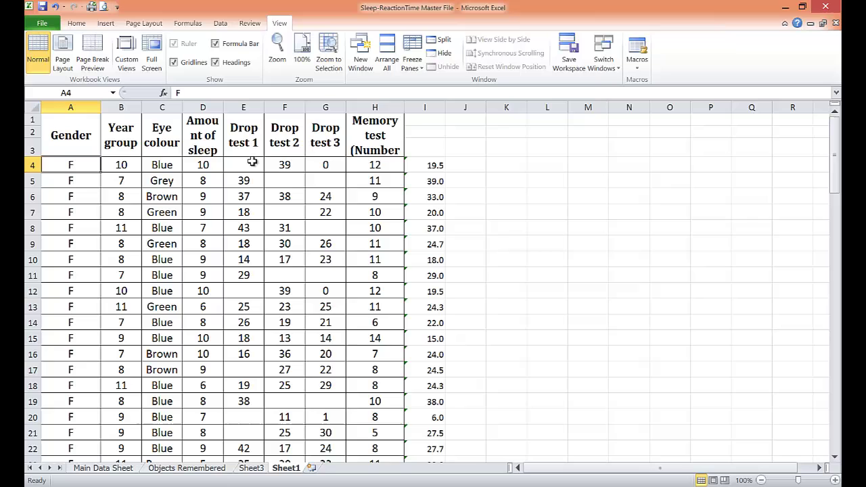
{"action": "left_click", "coordinate": [413, 60]}
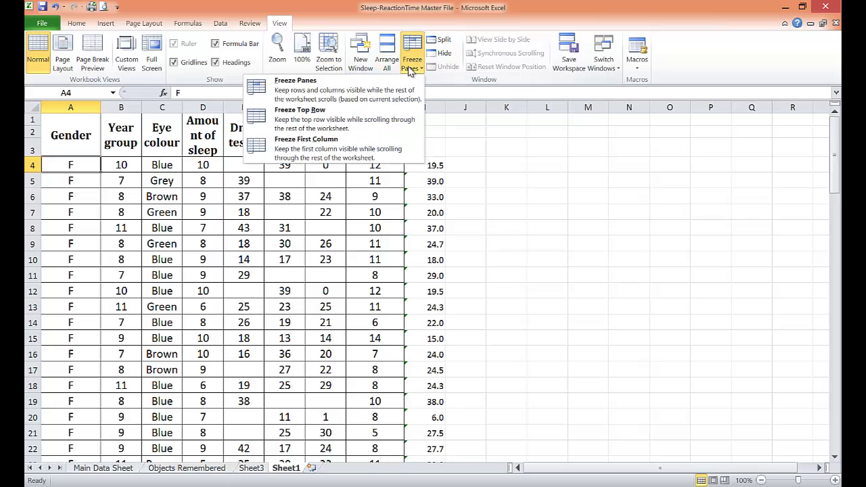
{"action": "left_click", "coordinate": [303, 90]}
{"action": "scroll", "coordinate": [101, 171], "scroll_direction": "down", "scroll_amount": 5}
{"action": "scroll", "coordinate": [115, 173], "scroll_direction": "up", "scroll_amount": 3}
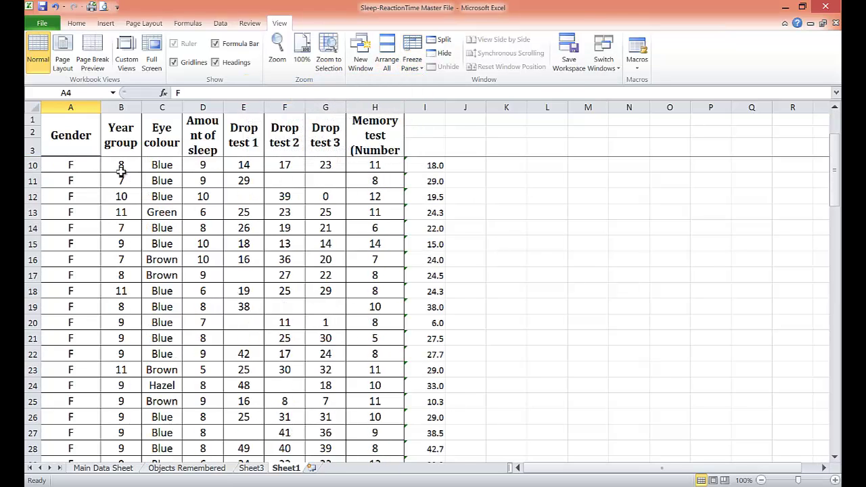
{"action": "scroll", "coordinate": [132, 180], "scroll_direction": "up", "scroll_amount": 2}
{"action": "scroll", "coordinate": [142, 190], "scroll_direction": "down", "scroll_amount": 6}
{"action": "scroll", "coordinate": [162, 169], "scroll_direction": "up", "scroll_amount": 3}
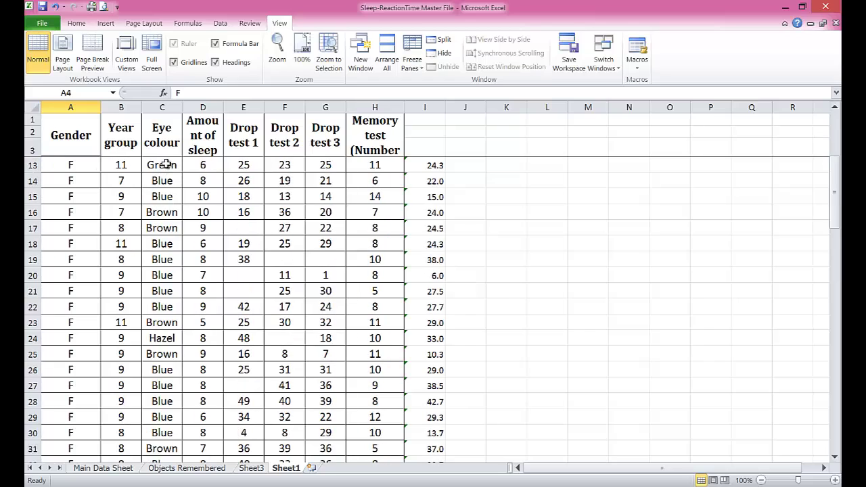
{"action": "scroll", "coordinate": [166, 165], "scroll_direction": "up", "scroll_amount": 3}
{"action": "scroll", "coordinate": [183, 190], "scroll_direction": "down", "scroll_amount": 20}
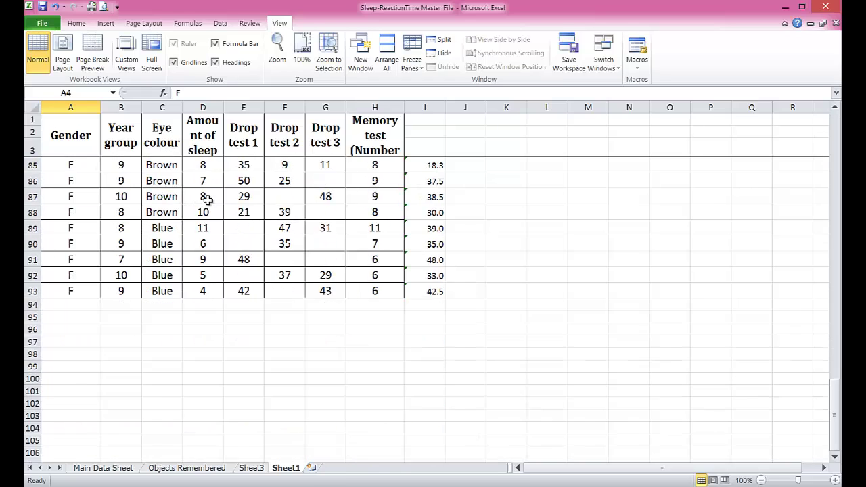
{"action": "scroll", "coordinate": [208, 199], "scroll_direction": "up", "scroll_amount": 7}
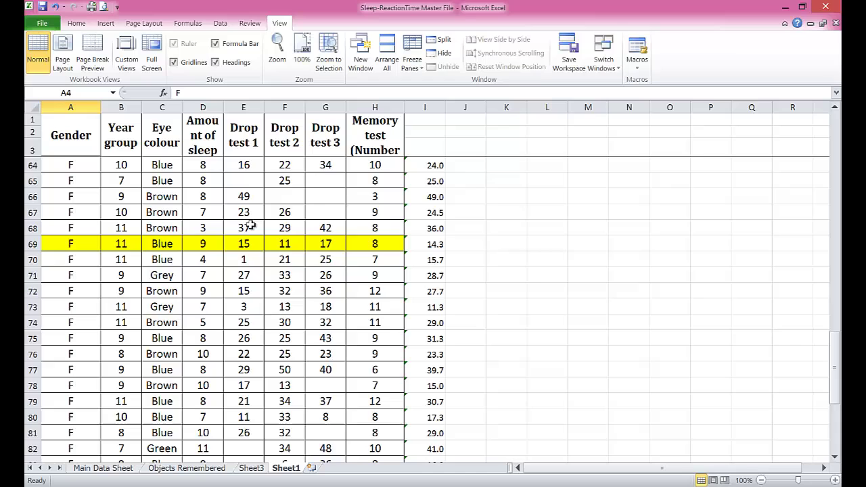
{"action": "scroll", "coordinate": [441, 181], "scroll_direction": "up", "scroll_amount": 20}
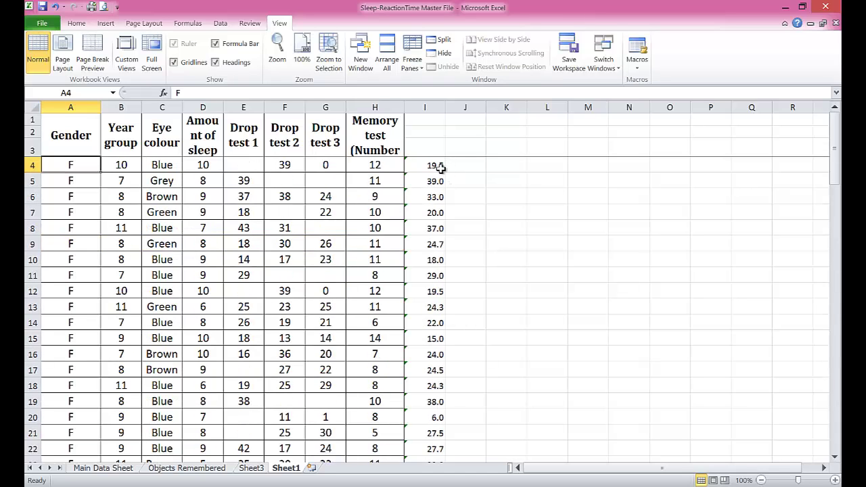
Step: Add the heading 'Average Drop Distance' in I1 and fit column I to it
{"action": "left_click", "coordinate": [427, 144]}
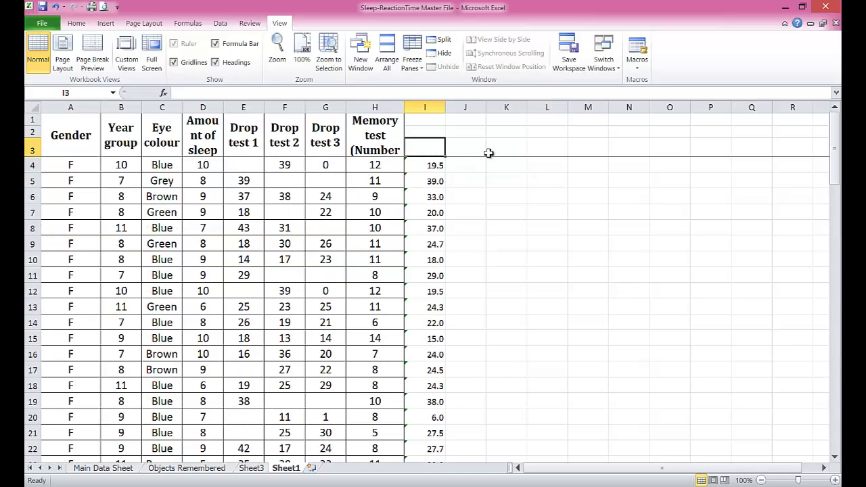
{"action": "left_click", "coordinate": [425, 121]}
{"action": "type", "text": "Average"}
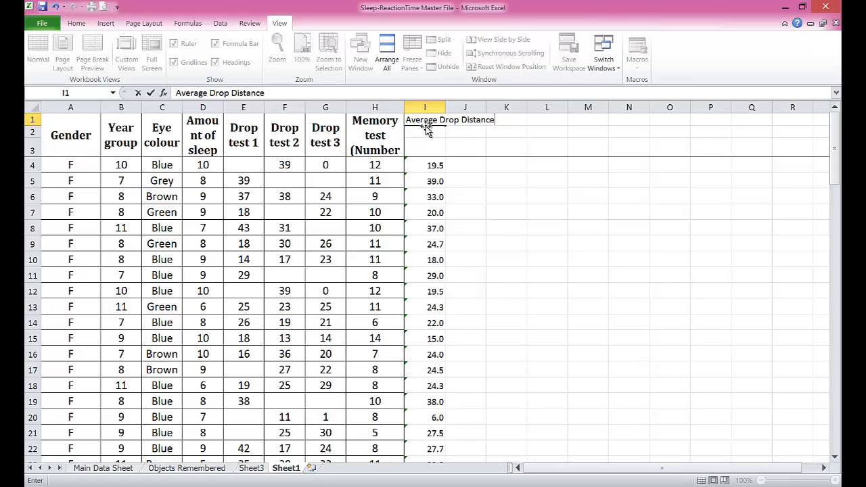
{"action": "type", "text": "Drop Distance"}
{"action": "key", "text": "Return"}
{"action": "double_click", "coordinate": [446, 107]}
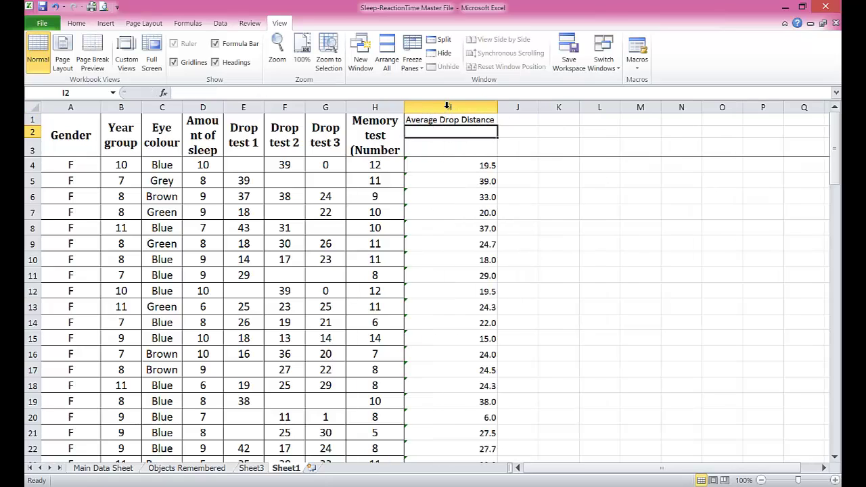
Step: Centre the contents of column I
{"action": "left_click", "coordinate": [446, 108]}
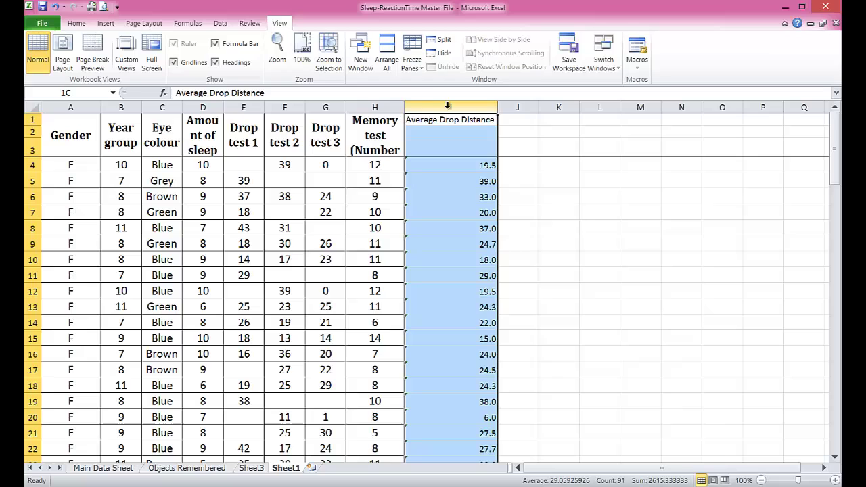
{"action": "left_click", "coordinate": [74, 25]}
{"action": "left_click", "coordinate": [245, 62]}
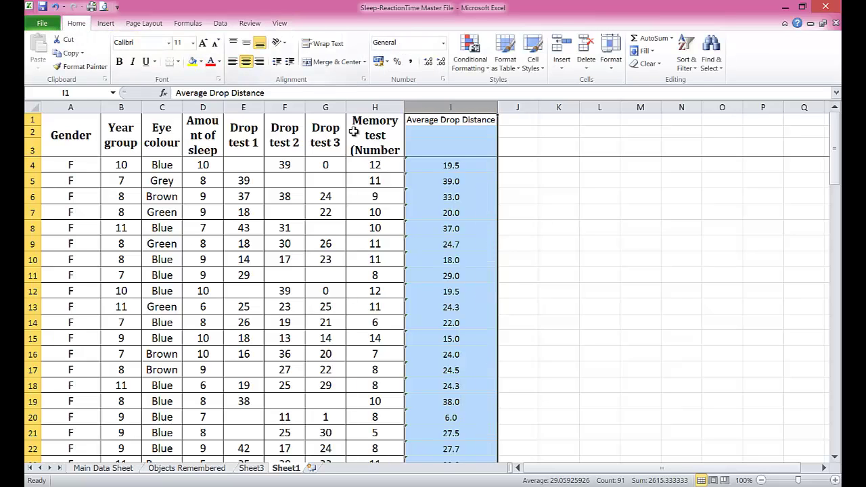
{"action": "left_click", "coordinate": [441, 164]}
{"action": "scroll", "coordinate": [494, 188], "scroll_direction": "down", "scroll_amount": 5}
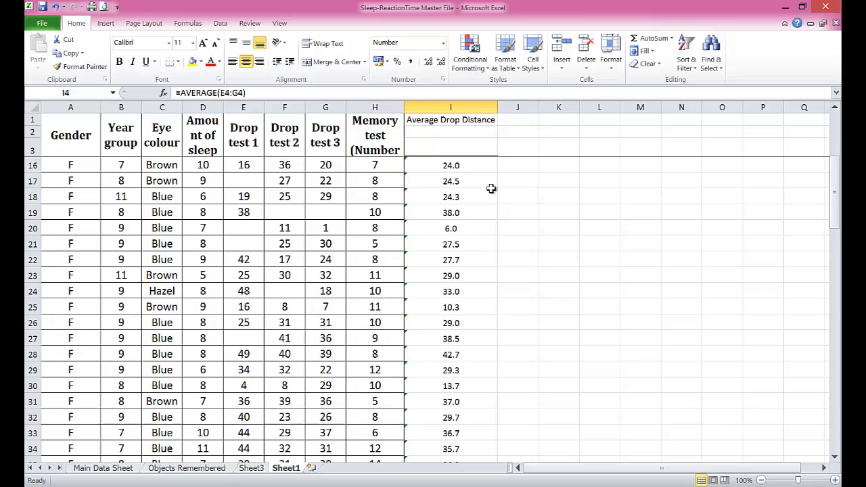
{"action": "scroll", "coordinate": [485, 184], "scroll_direction": "up", "scroll_amount": 5}
{"action": "scroll", "coordinate": [486, 190], "scroll_direction": "down", "scroll_amount": 8}
{"action": "scroll", "coordinate": [486, 189], "scroll_direction": "down", "scroll_amount": 14}
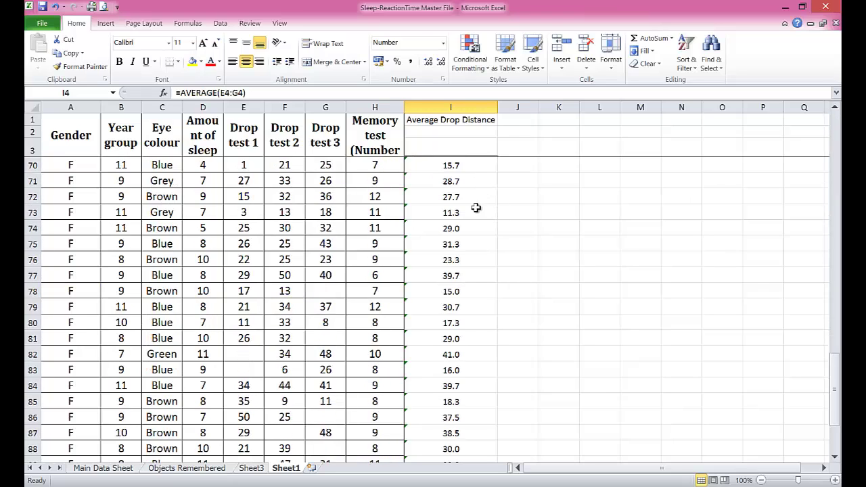
{"action": "scroll", "coordinate": [487, 215], "scroll_direction": "up", "scroll_amount": 7}
{"action": "scroll", "coordinate": [475, 215], "scroll_direction": "up", "scroll_amount": 15}
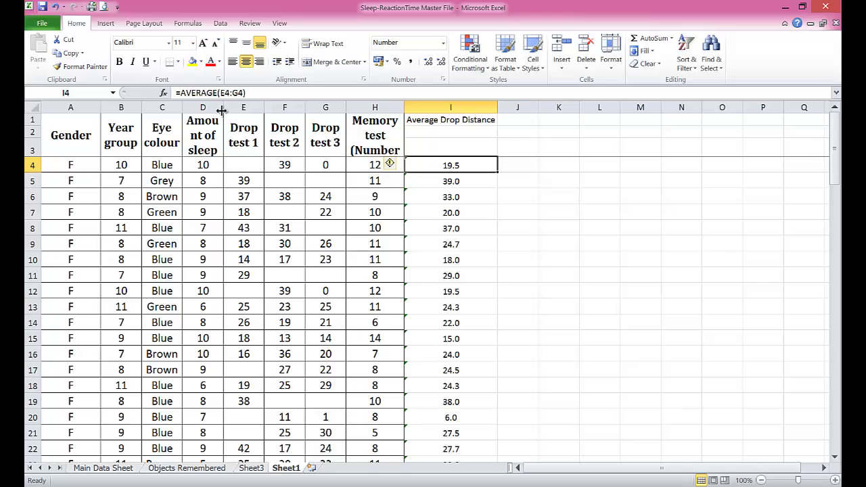
Step: Widen column D to show more of the 'Amount of sleep' heading and scroll to row 93
{"action": "left_click_drag", "start_coordinate": [223, 107], "coordinate": [244, 106]}
{"action": "scroll", "coordinate": [221, 181], "scroll_direction": "down", "scroll_amount": 12}
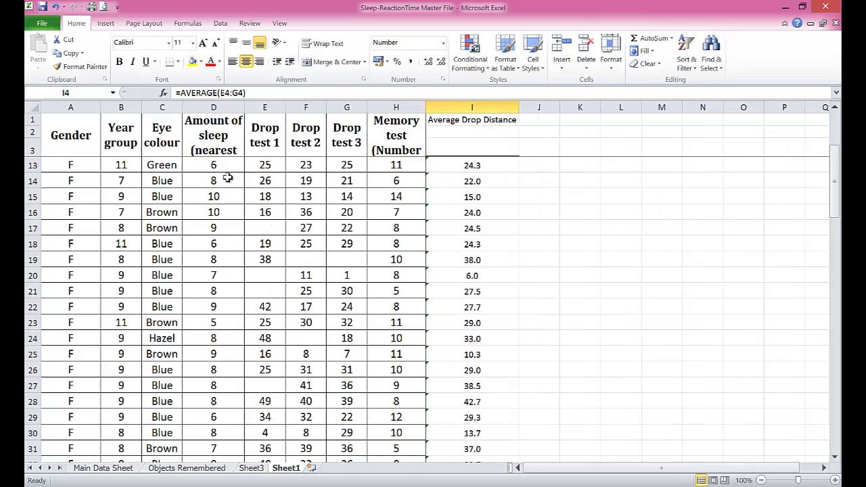
{"action": "scroll", "coordinate": [221, 184], "scroll_direction": "down", "scroll_amount": 14}
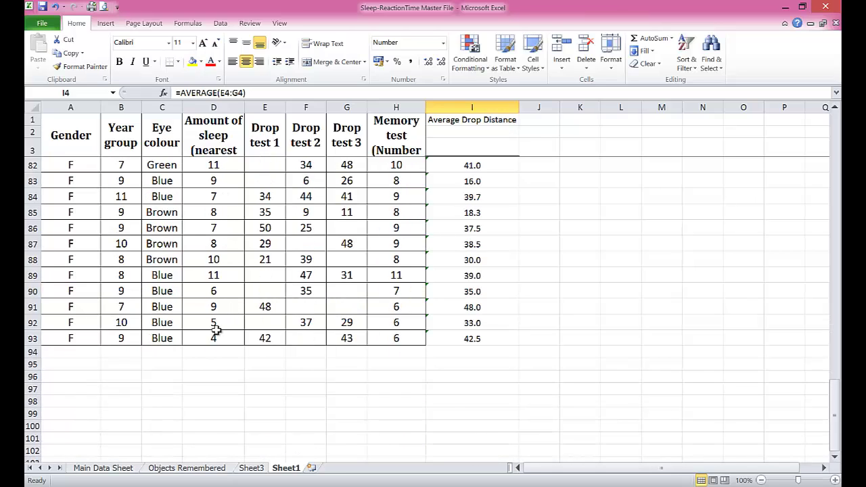
Step: Enter the labels Min, Max, LQ, Median, UQ and IQR in H95:H100
{"action": "left_click", "coordinate": [395, 363]}
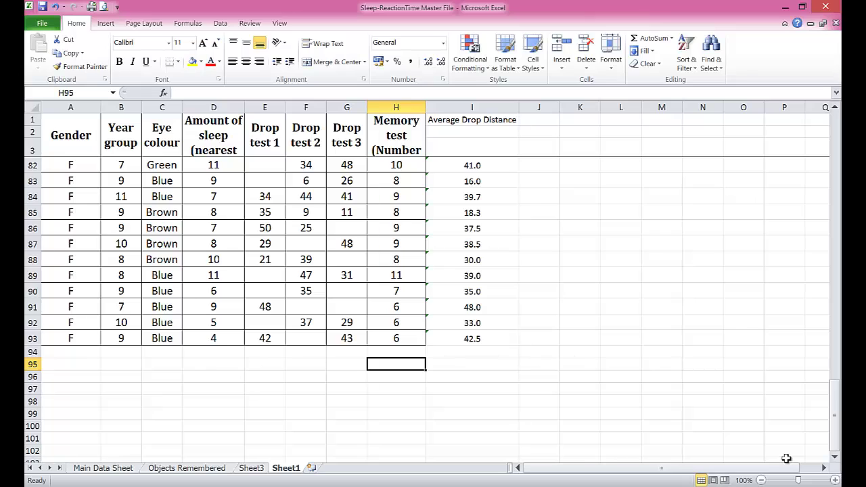
{"action": "type", "text": "Min"}
{"action": "key", "text": "Return"}
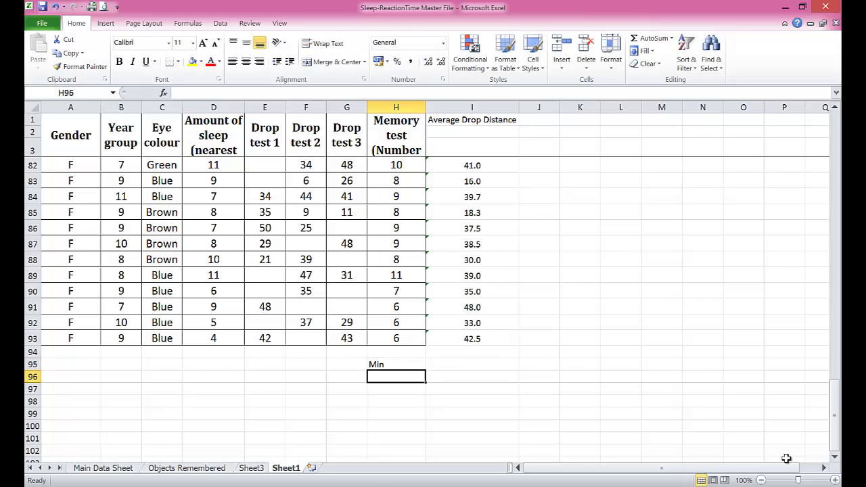
{"action": "type", "text": "Max"}
{"action": "key", "text": "Return"}
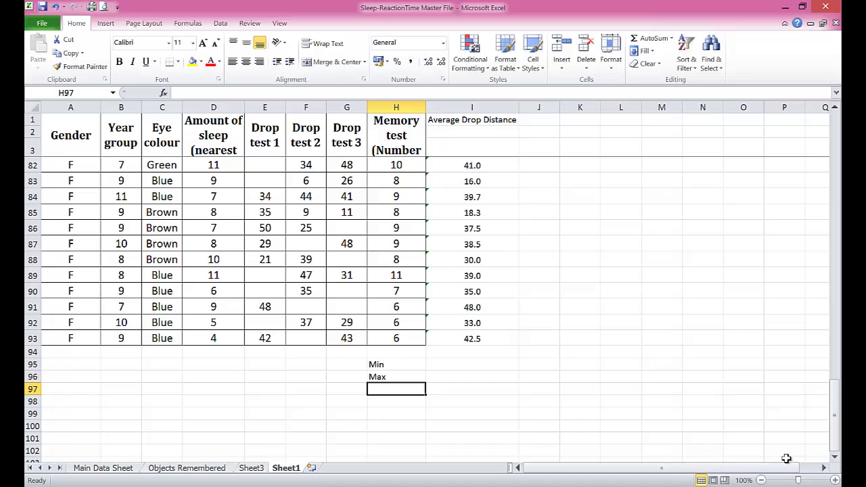
{"action": "type", "text": "LQ"}
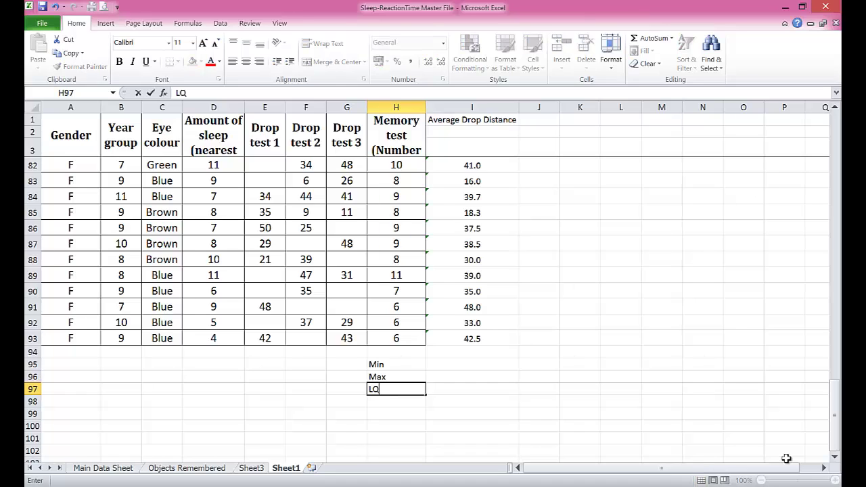
{"action": "key", "text": "Return"}
{"action": "type", "text": "Median"}
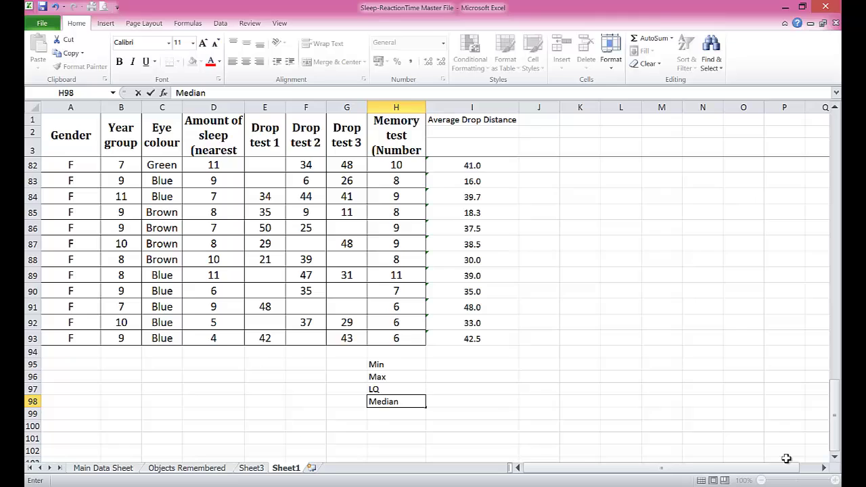
{"action": "key", "text": "Return"}
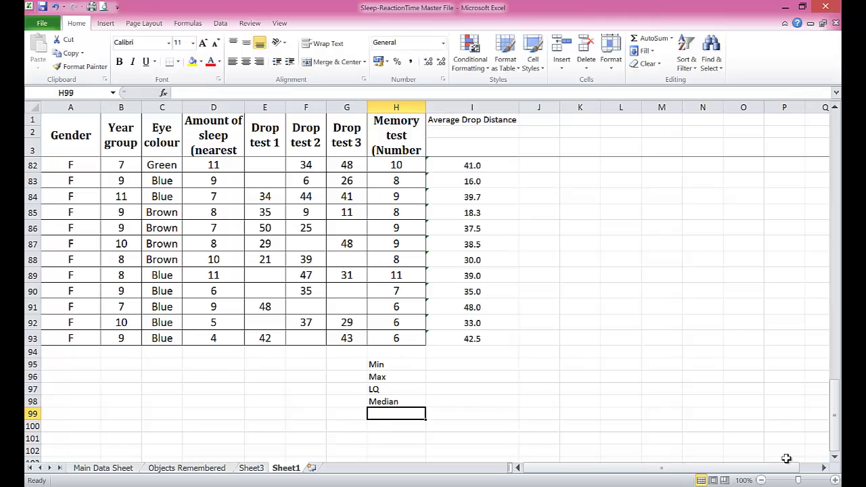
{"action": "type", "text": "UQ"}
{"action": "key", "text": "Return"}
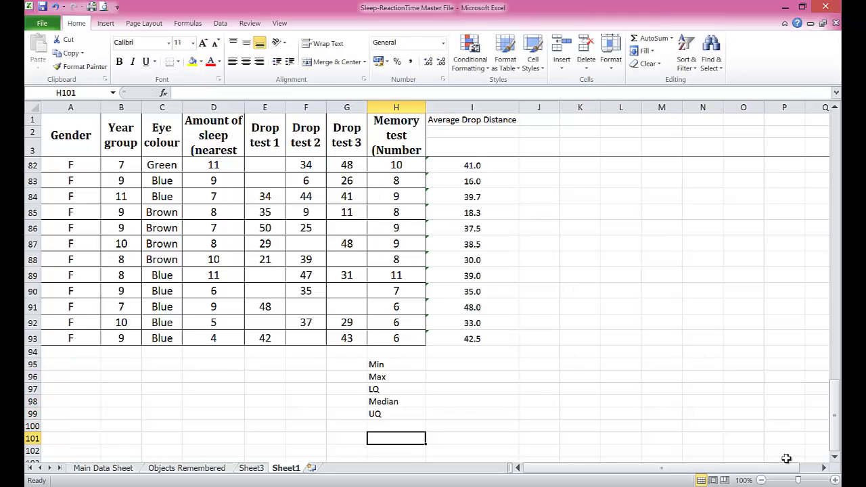
{"action": "type", "text": "IQR"}
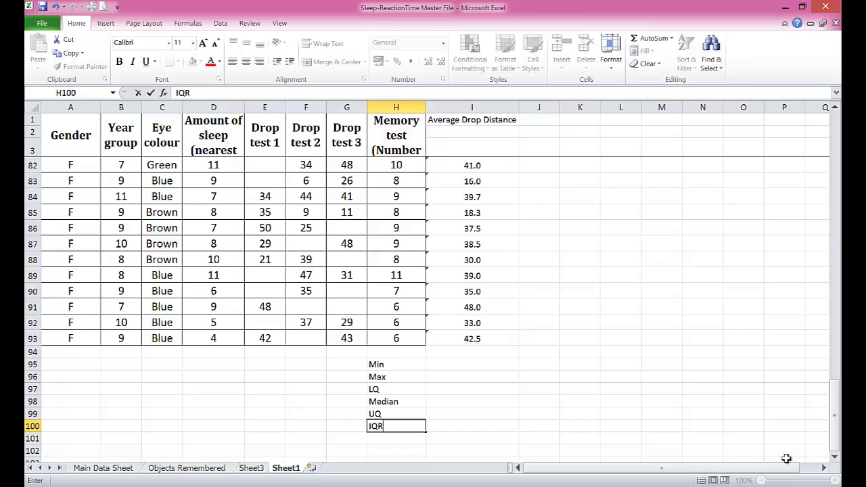
{"action": "key", "text": "Return"}
{"action": "key", "text": "Return"}
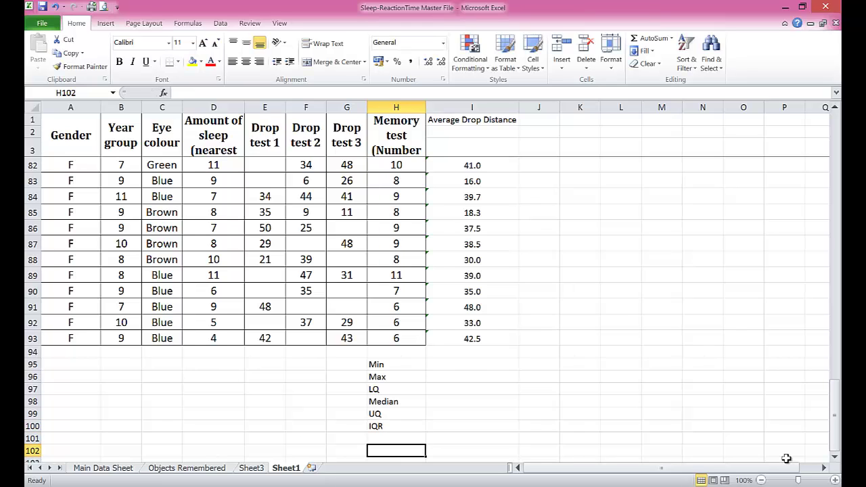
Step: Add the UF and LF labels in H102:H103
{"action": "type", "text": "UF"}
{"action": "key", "text": "Return"}
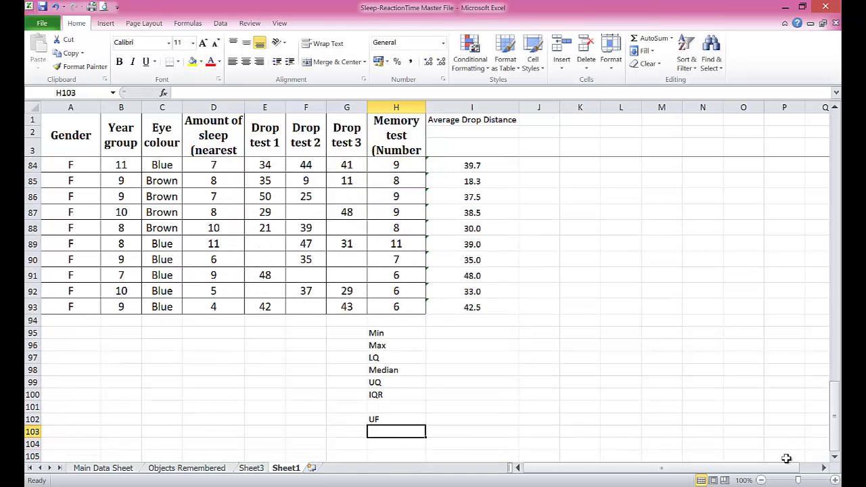
{"action": "type", "text": "LF"}
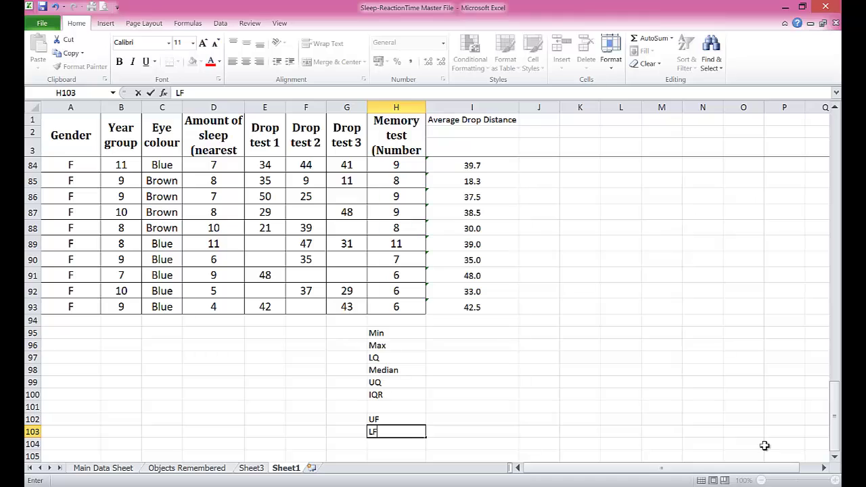
{"action": "left_click", "coordinate": [447, 331]}
Step: Enter =MIN(I4:I93) in I95 (6.0) and =MAX(I4:I93) in I96 (49.0)
{"action": "type", "text": "="}
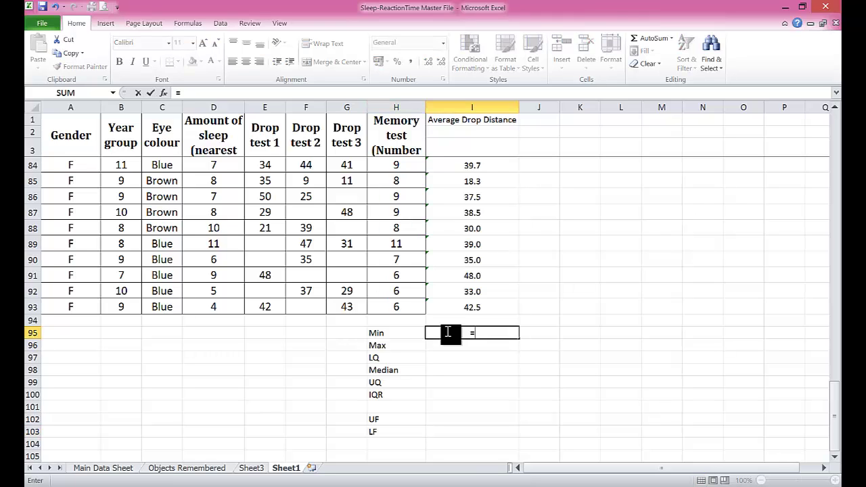
{"action": "type", "text": "min("}
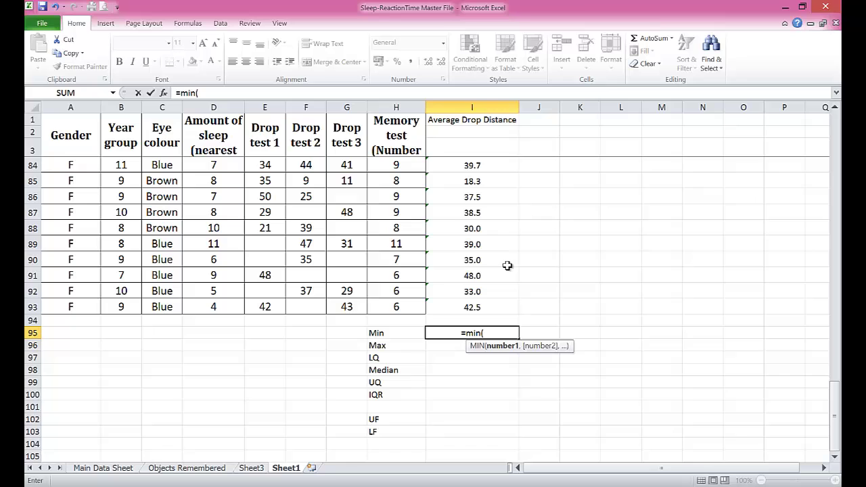
{"action": "left_click_drag", "start_coordinate": [474, 307], "coordinate": [470, 166]}
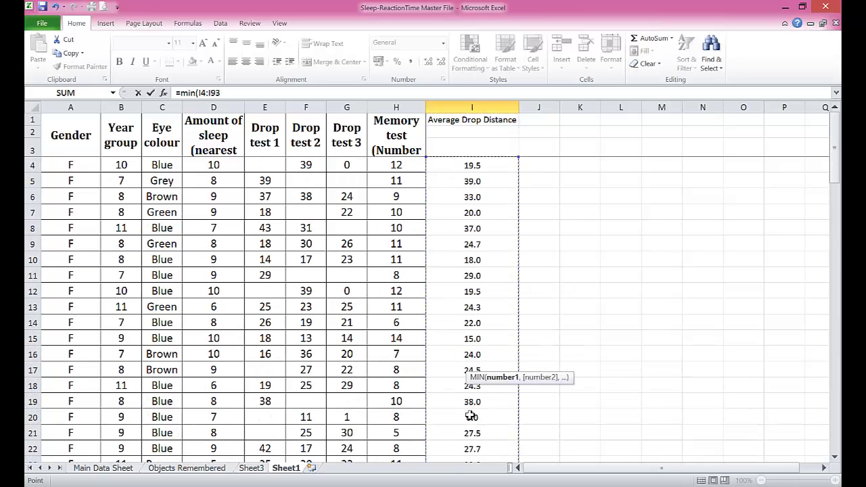
{"action": "key", "text": "Return"}
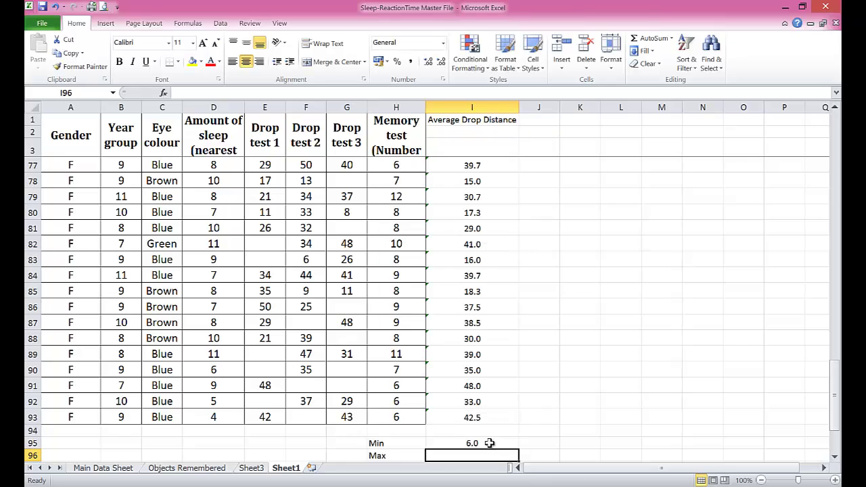
{"action": "left_click", "coordinate": [491, 443]}
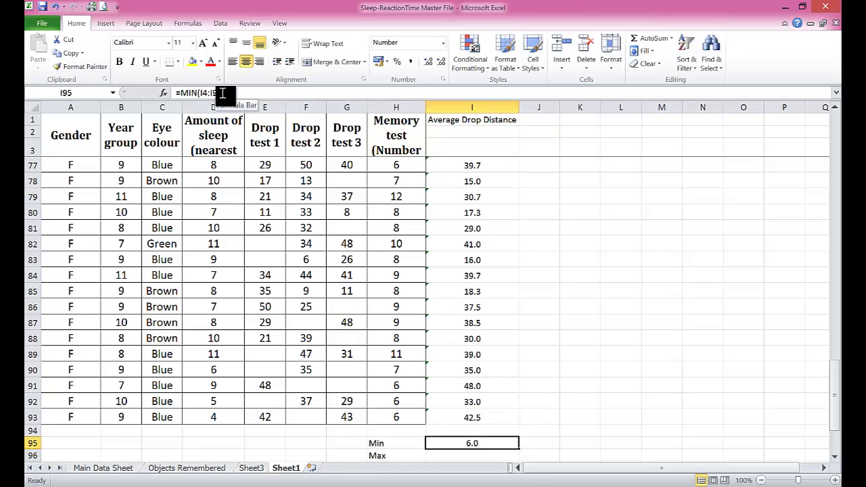
{"action": "scroll", "coordinate": [489, 439], "scroll_direction": "down", "scroll_amount": 1}
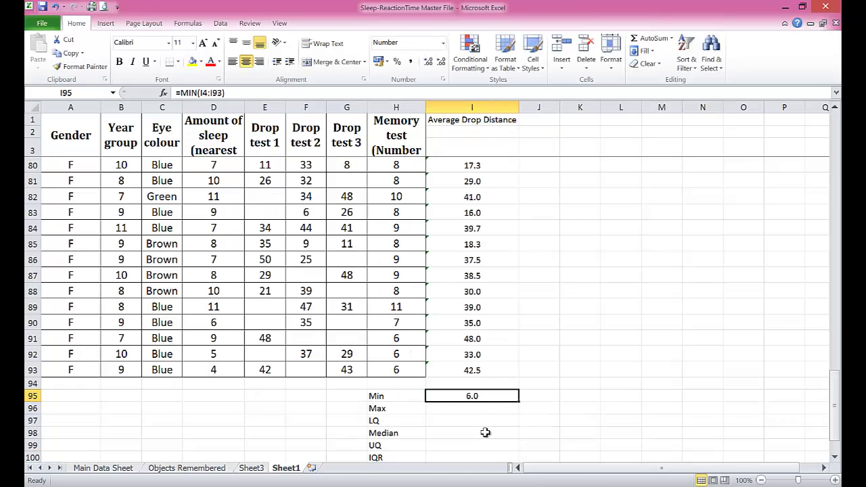
{"action": "left_click", "coordinate": [460, 408]}
{"action": "type", "text": "=m"}
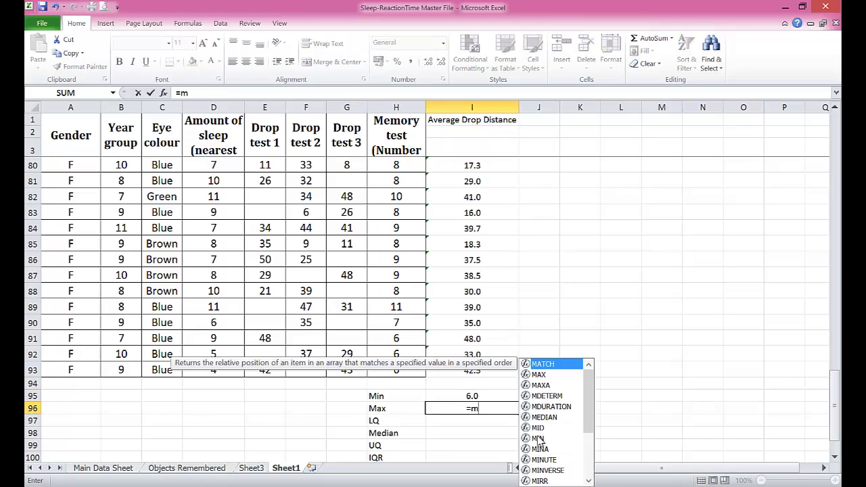
{"action": "type", "text": "ax(i4"}
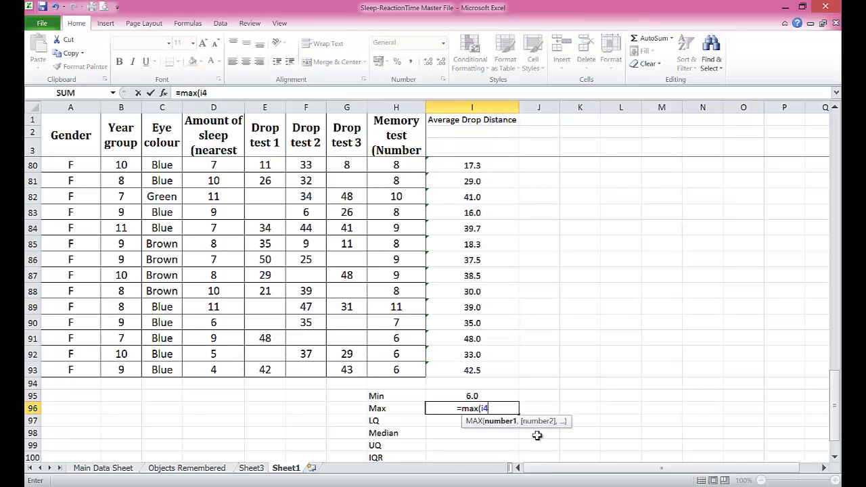
{"action": "type", "text": ":i93"}
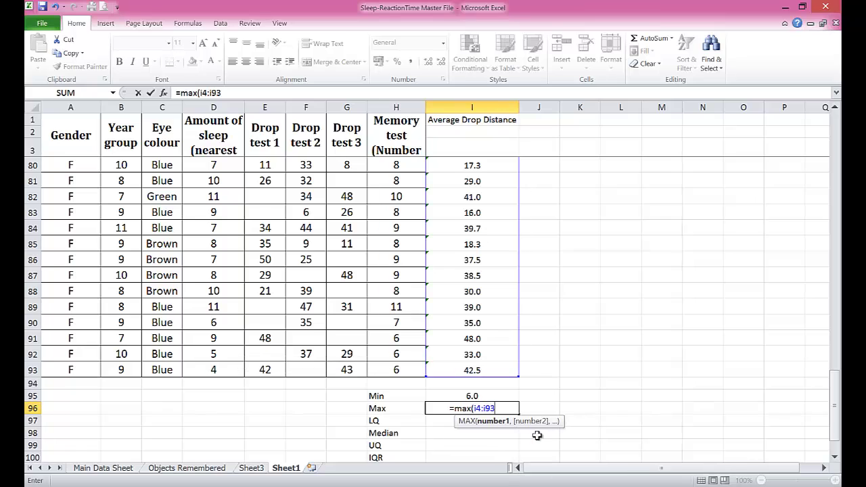
{"action": "type", "text": ")"}
{"action": "key", "text": "Return"}
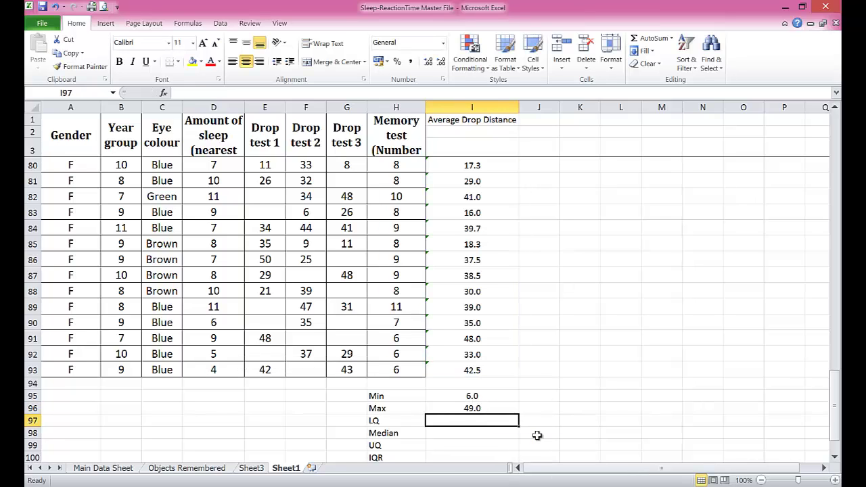
Step: Enter =QUARTILE($I$4:$I$93,1) in I97 for the lower quartile
{"action": "type", "text": "=quartile"}
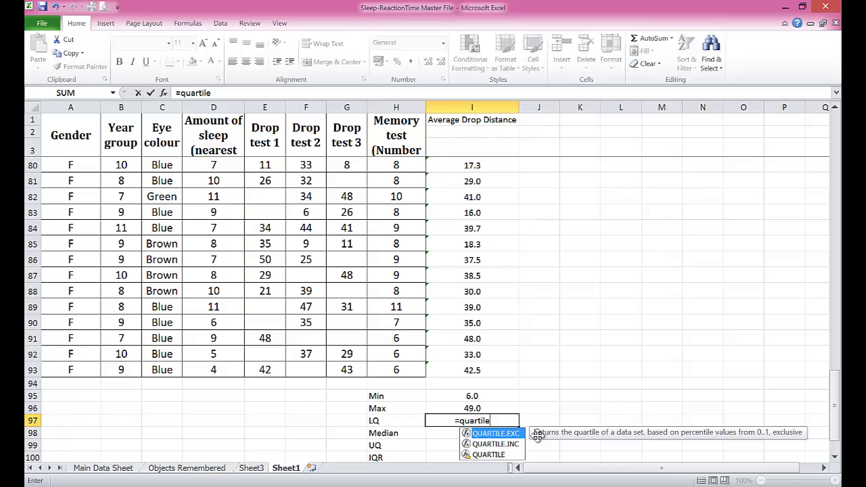
{"action": "type", "text": "(i"}
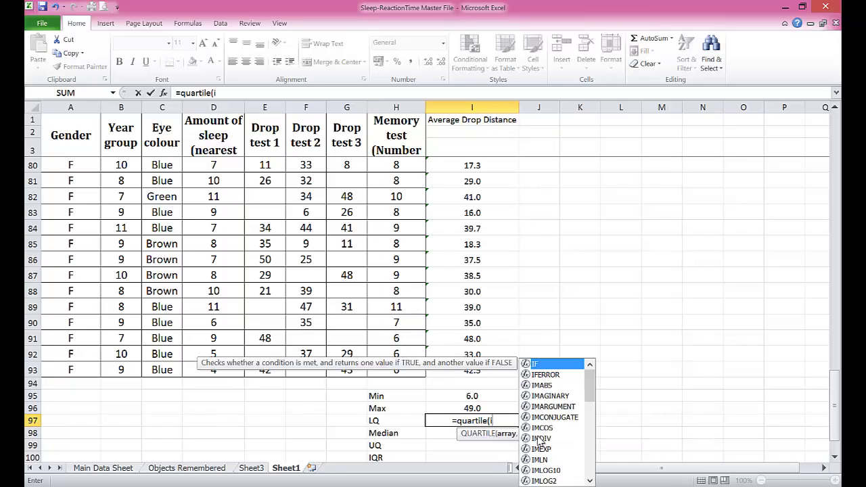
{"action": "type", "text": "4@i93"}
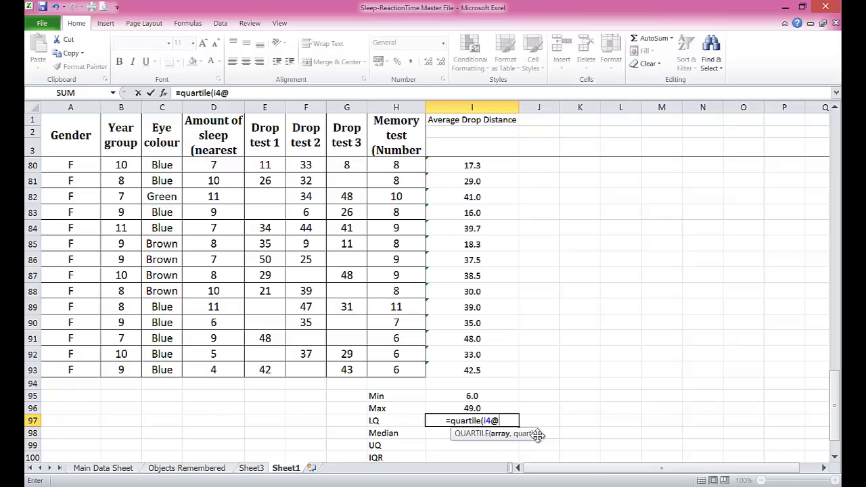
{"action": "key", "text": "BackSpace"}
{"action": "key", "text": "BackSpace"}
{"action": "key", "text": "BackSpace"}
{"action": "key", "text": "BackSpace"}
{"action": "key", "text": "BackSpace"}
{"action": "key", "text": "BackSpace"}
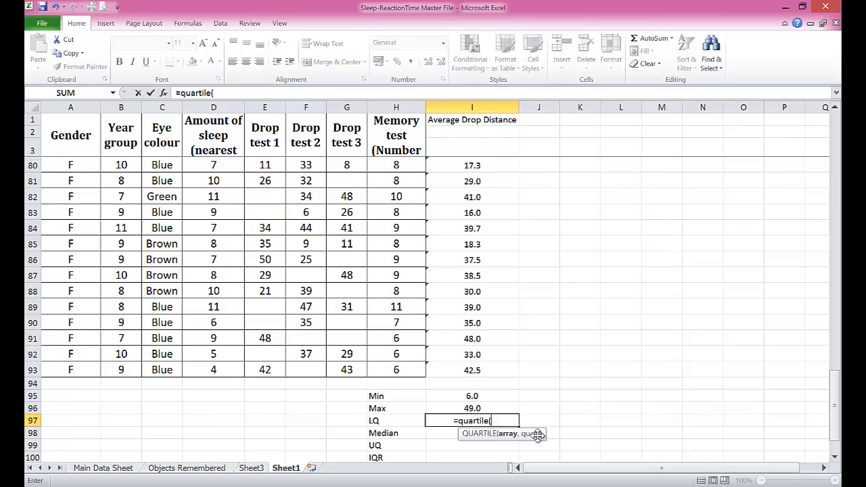
{"action": "type", "text": "$i"}
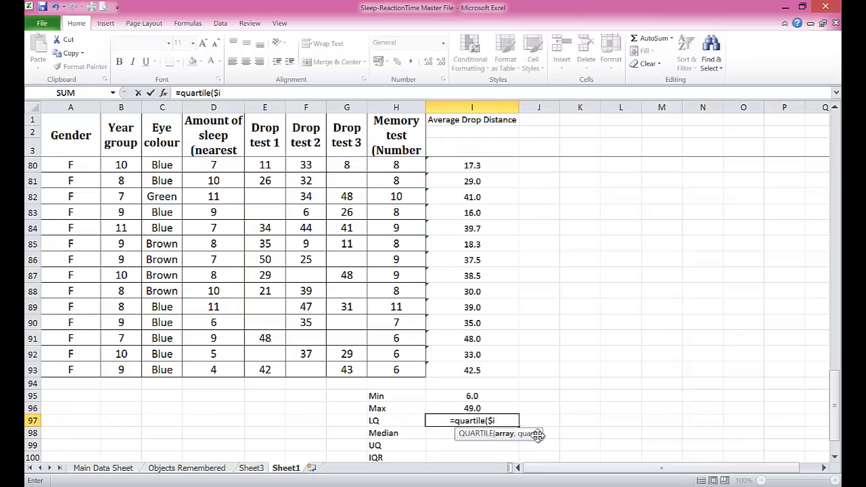
{"action": "type", "text": "$"}
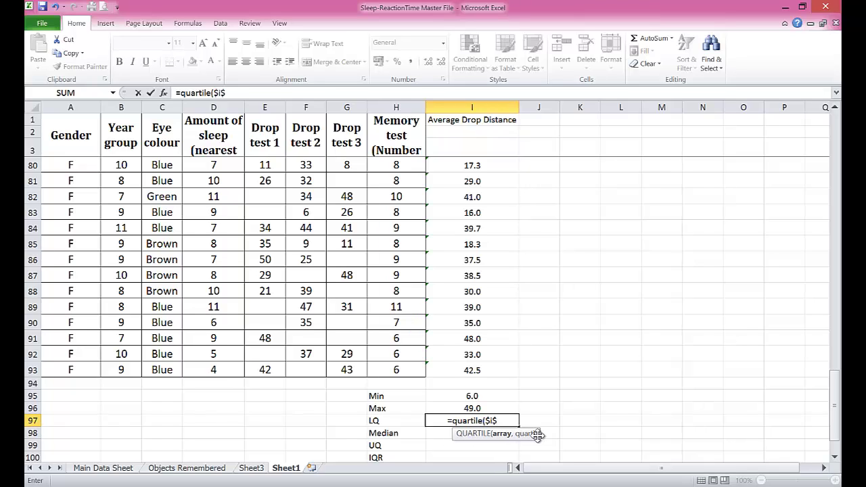
{"action": "type", "text": "4:"}
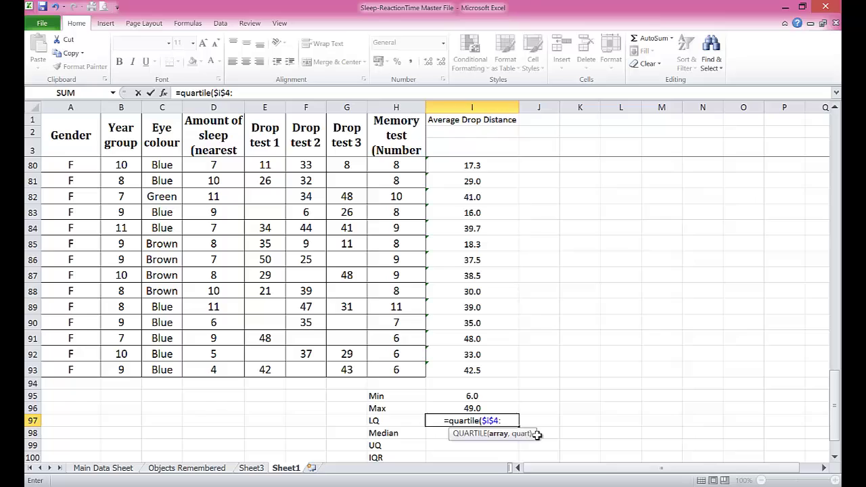
{"action": "type", "text": "$i"}
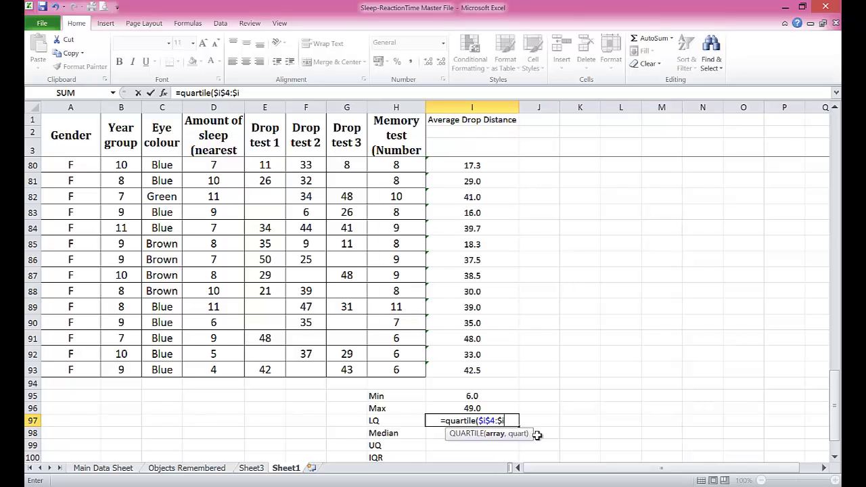
{"action": "type", "text": "$"}
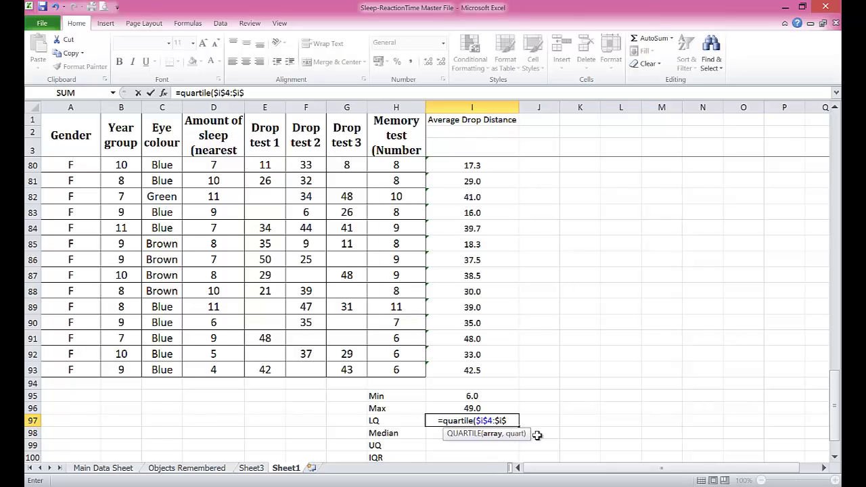
{"action": "type", "text": "93,"}
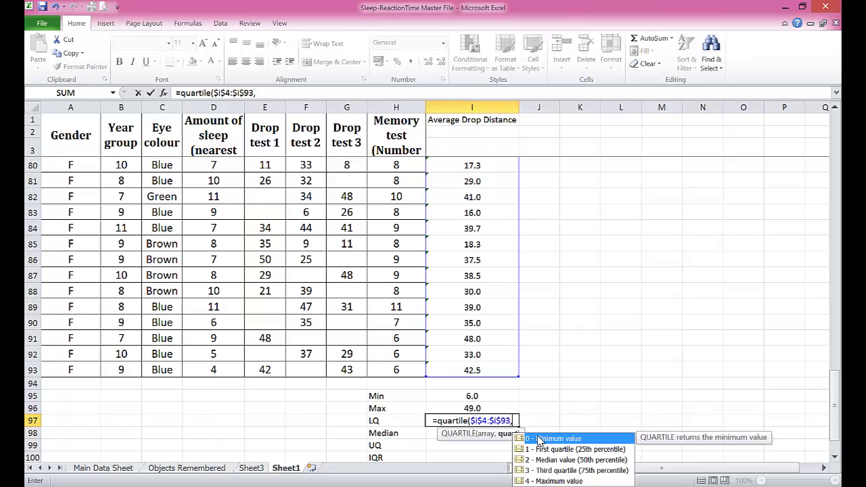
{"action": "type", "text": "1"}
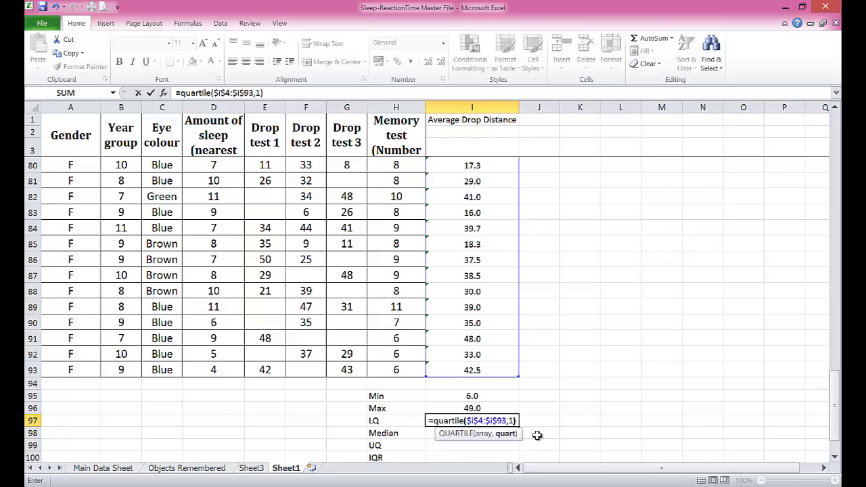
{"action": "type", "text": ")"}
{"action": "key", "text": "Return"}
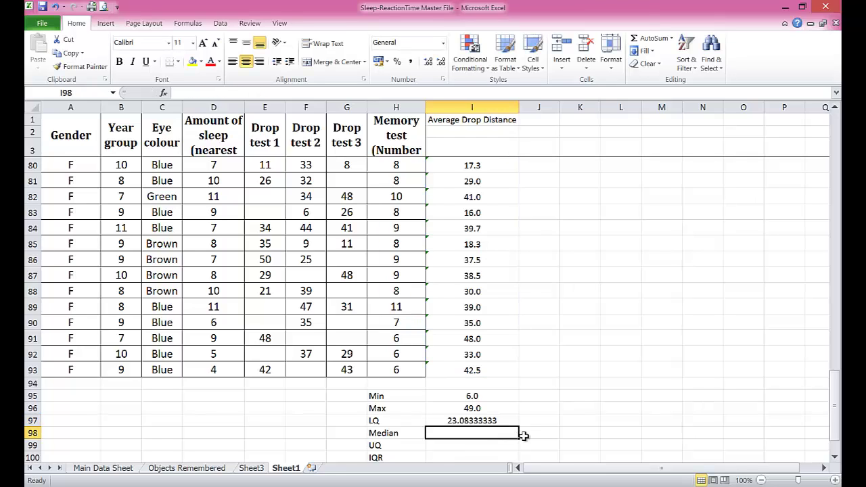
Step: Format the LQ result to one decimal place so it shows 23.1
{"action": "left_click", "coordinate": [487, 421]}
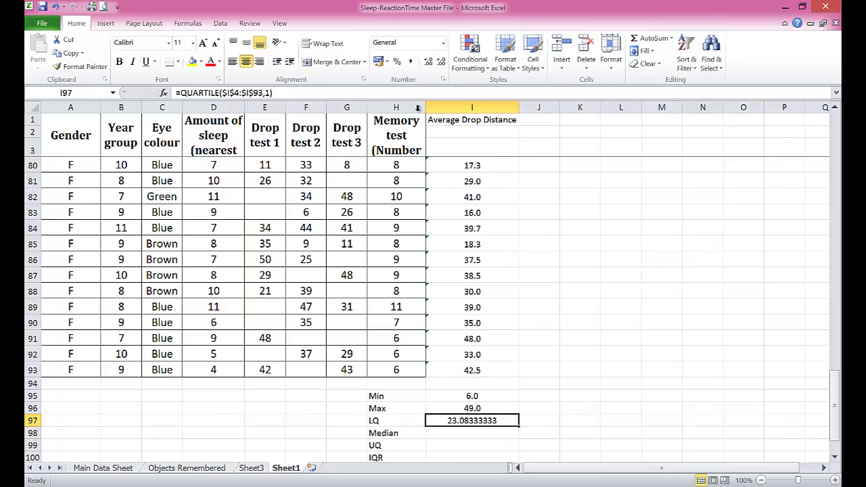
{"action": "left_click", "coordinate": [440, 64]}
{"action": "left_click", "coordinate": [440, 64]}
{"action": "left_click", "coordinate": [440, 65]}
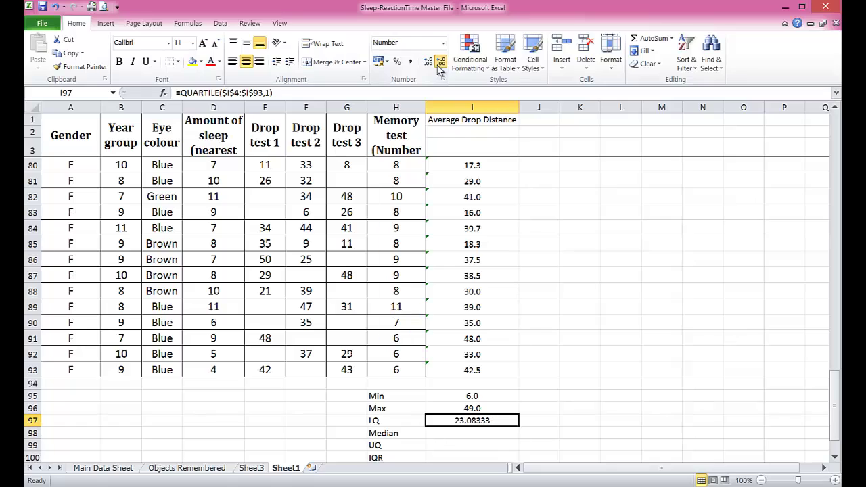
{"action": "left_click", "coordinate": [440, 65]}
{"action": "left_click", "coordinate": [440, 65]}
{"action": "left_click", "coordinate": [440, 64]}
{"action": "left_click", "coordinate": [440, 64]}
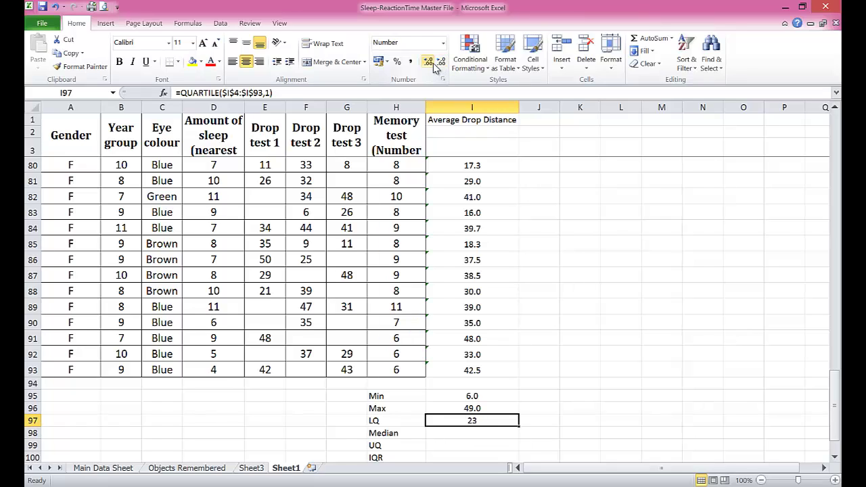
{"action": "left_click", "coordinate": [427, 61]}
{"action": "left_click", "coordinate": [484, 434]}
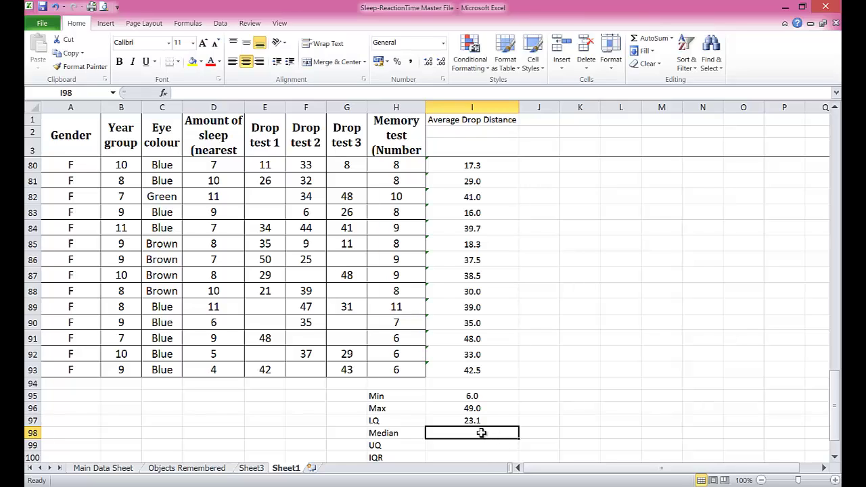
Step: Copy the LQ quartile formula down into the Median and UQ rows
{"action": "key", "text": "Up"}
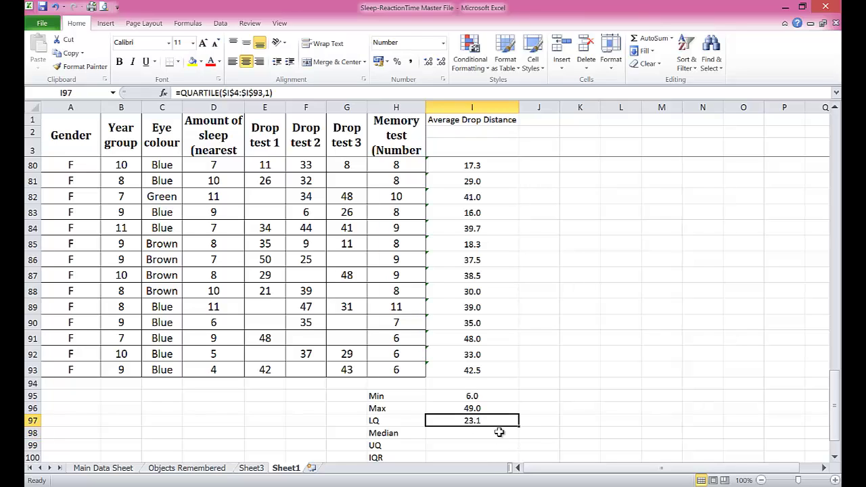
{"action": "left_click_drag", "start_coordinate": [520, 426], "coordinate": [518, 446]}
{"action": "double_click", "coordinate": [499, 444]}
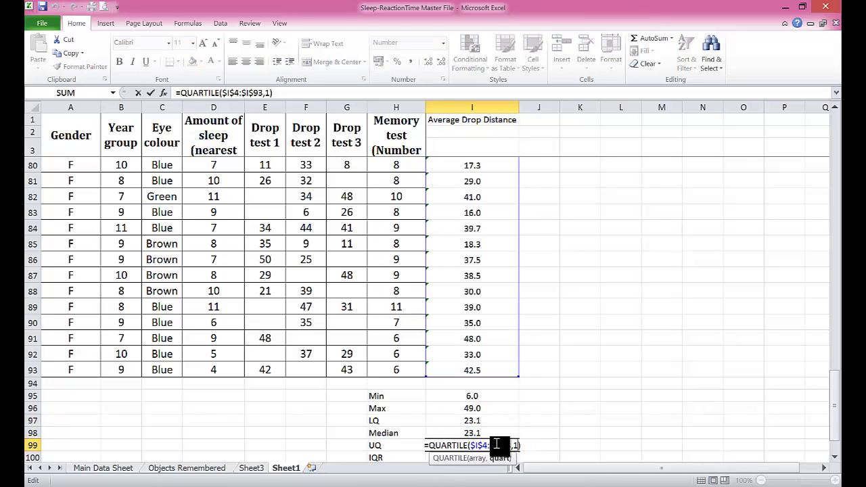
{"action": "left_click", "coordinate": [489, 433]}
{"action": "left_click", "coordinate": [500, 420]}
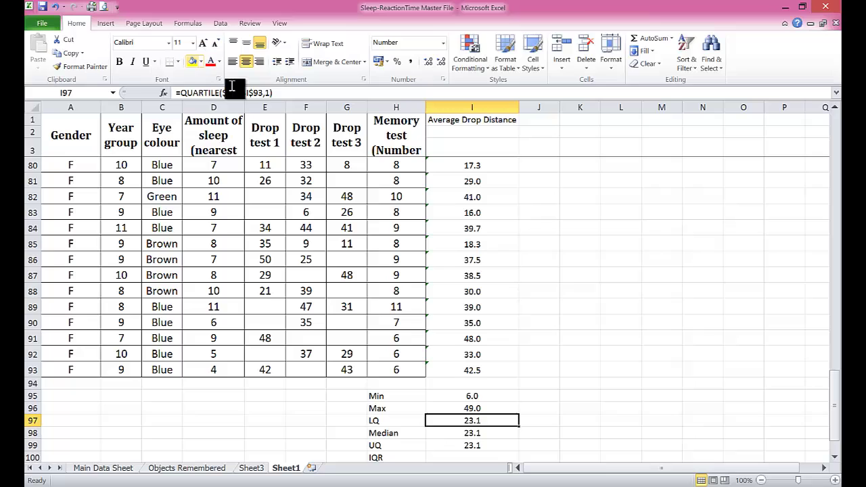
Step: Change the quartile argument to 2 for the Median and 3 for UQ
{"action": "left_click", "coordinate": [458, 435]}
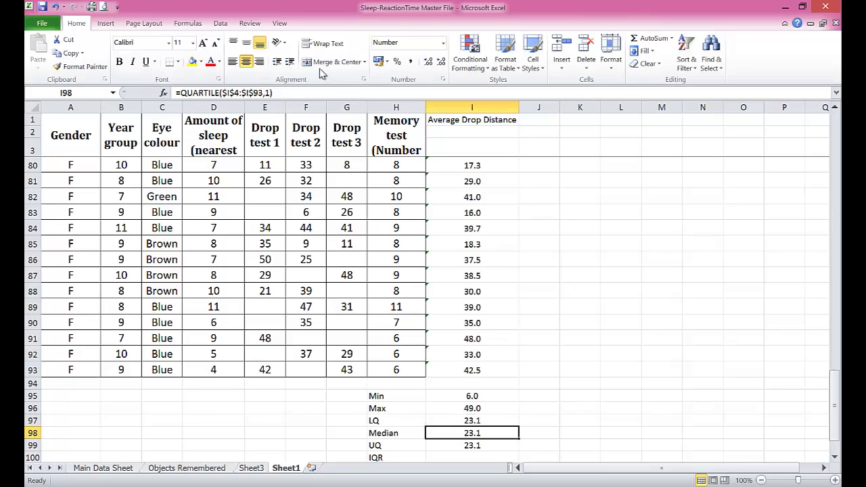
{"action": "left_click", "coordinate": [269, 93]}
{"action": "key", "text": "BackSpace"}
{"action": "type", "text": "2"}
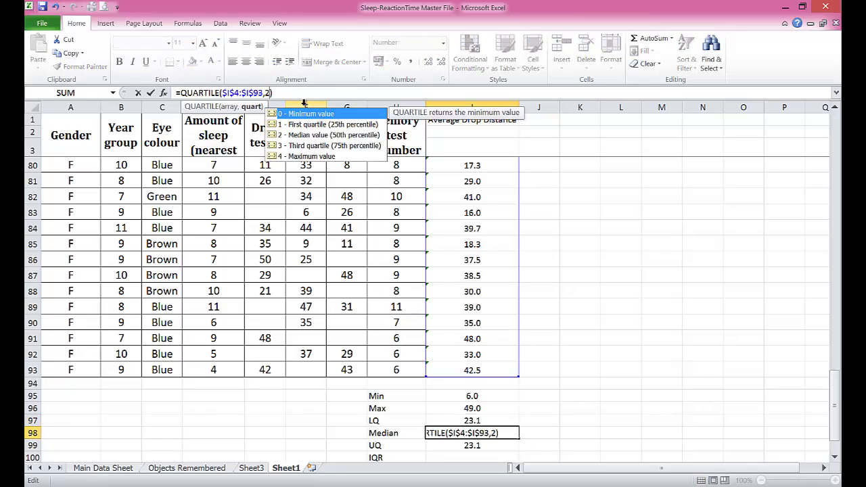
{"action": "key", "text": "Return"}
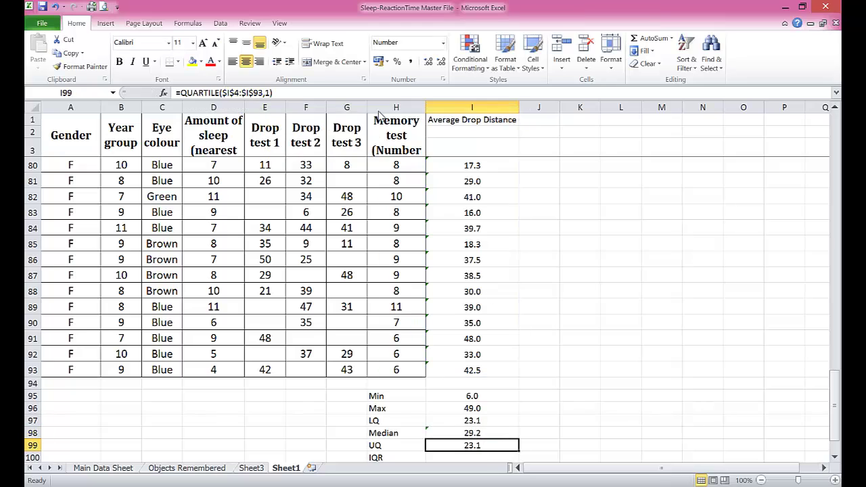
{"action": "left_click", "coordinate": [271, 93]}
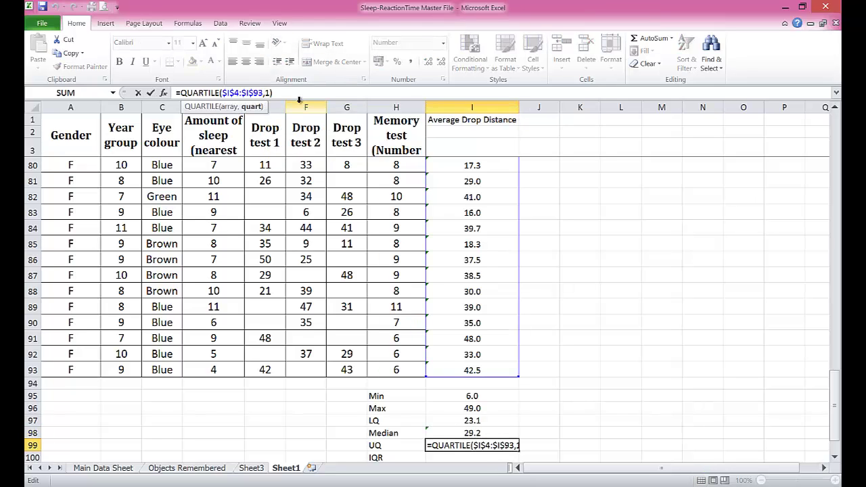
{"action": "key", "text": "BackSpace"}
Step: Finish the upper quartile formula, then compute IQR in I100 as =I99-I97, giving 13.4
{"action": "type", "text": "3"}
{"action": "key", "text": "Return"}
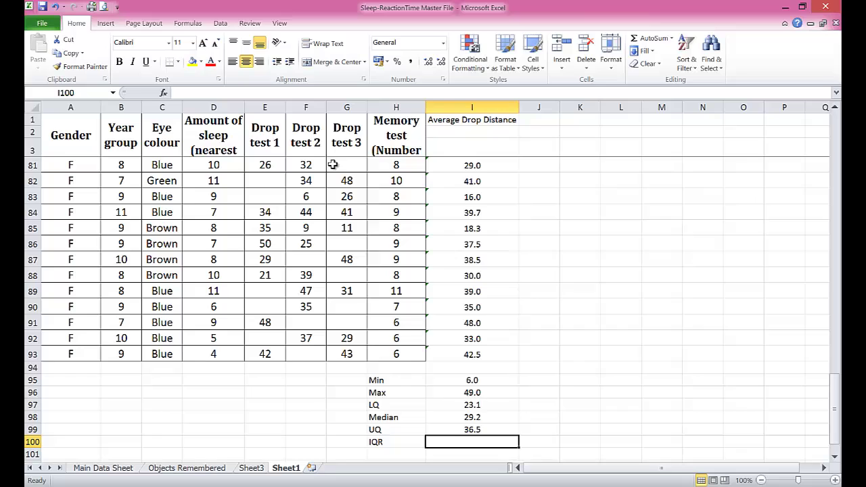
{"action": "scroll", "coordinate": [504, 347], "scroll_direction": "down", "scroll_amount": 2}
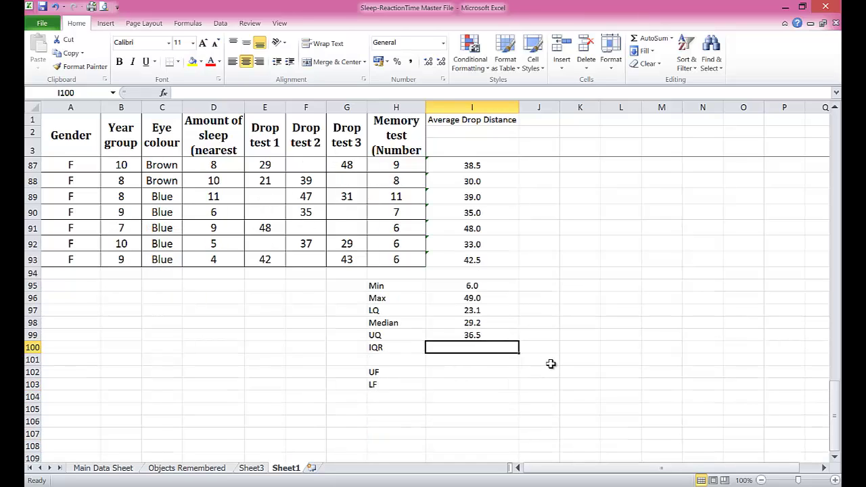
{"action": "type", "text": "="}
{"action": "left_click", "coordinate": [452, 334]}
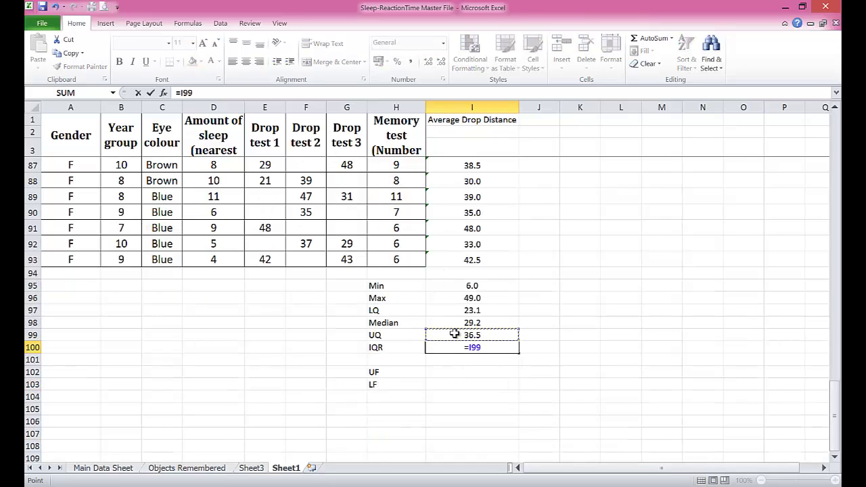
{"action": "type", "text": "-"}
{"action": "left_click", "coordinate": [467, 321]}
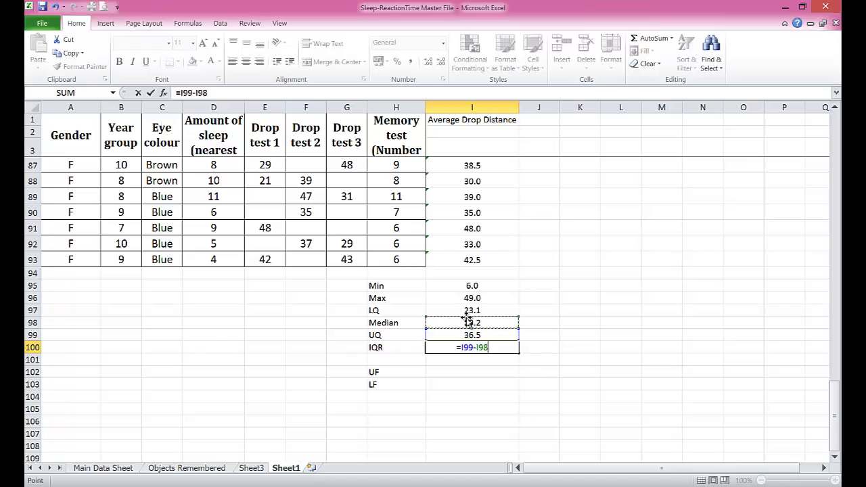
{"action": "left_click", "coordinate": [466, 311]}
{"action": "key", "text": "Return"}
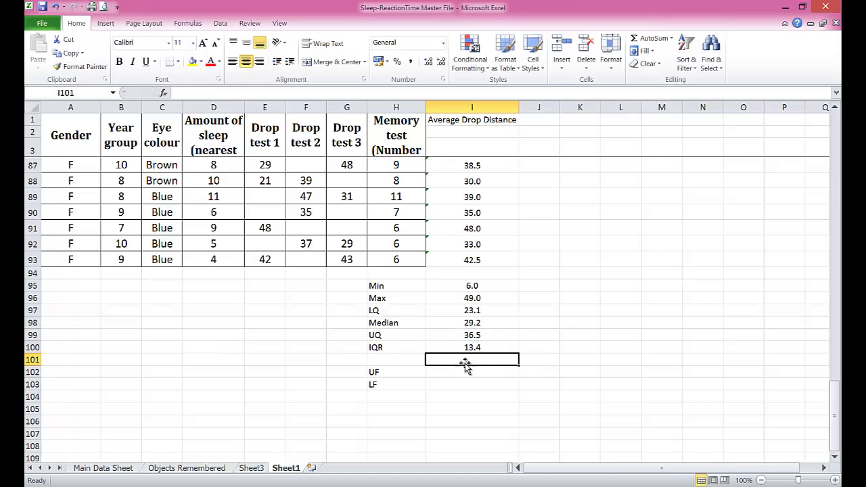
Step: Compute the upper fence in I102 as =I99+1.5*I100, giving 56.625
{"action": "left_click", "coordinate": [464, 369]}
{"action": "type", "text": "="}
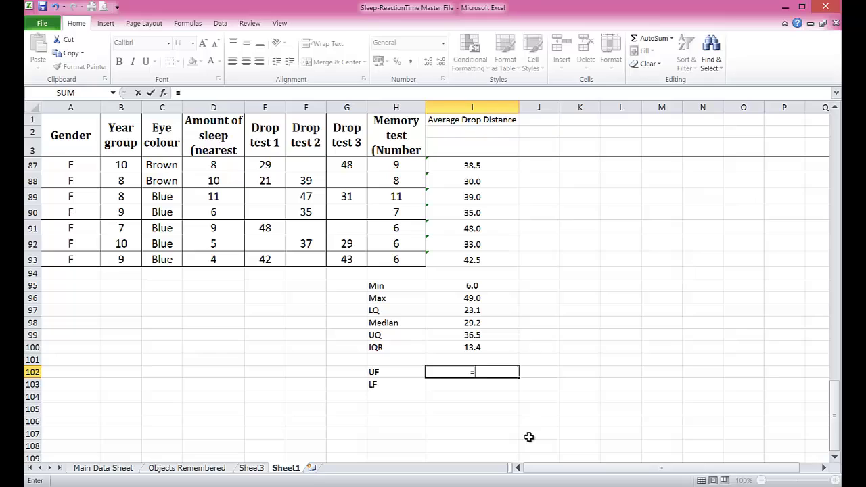
{"action": "left_click", "coordinate": [485, 336]}
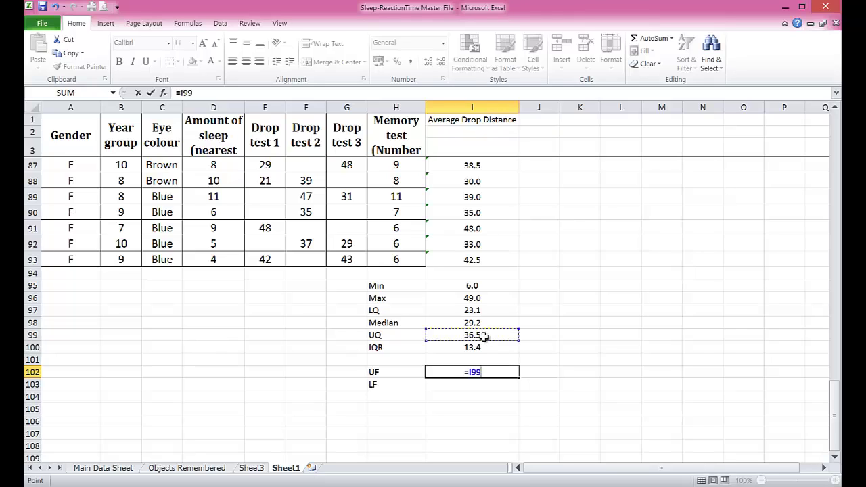
{"action": "type", "text": "+"}
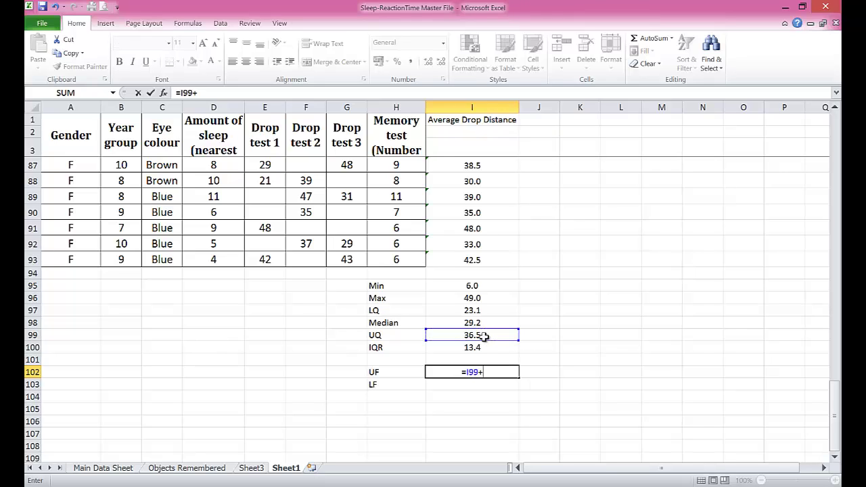
{"action": "type", "text": "1.5*"}
{"action": "left_click", "coordinate": [481, 347]}
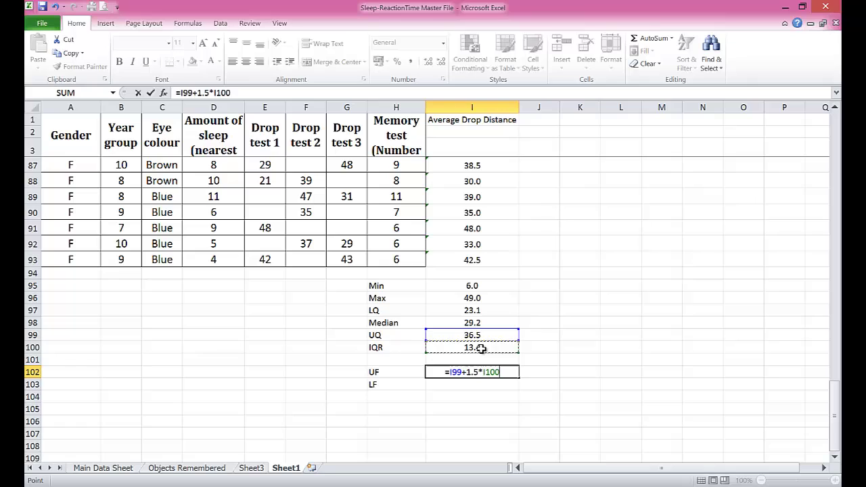
{"action": "key", "text": "Return"}
{"action": "left_click", "coordinate": [479, 348]}
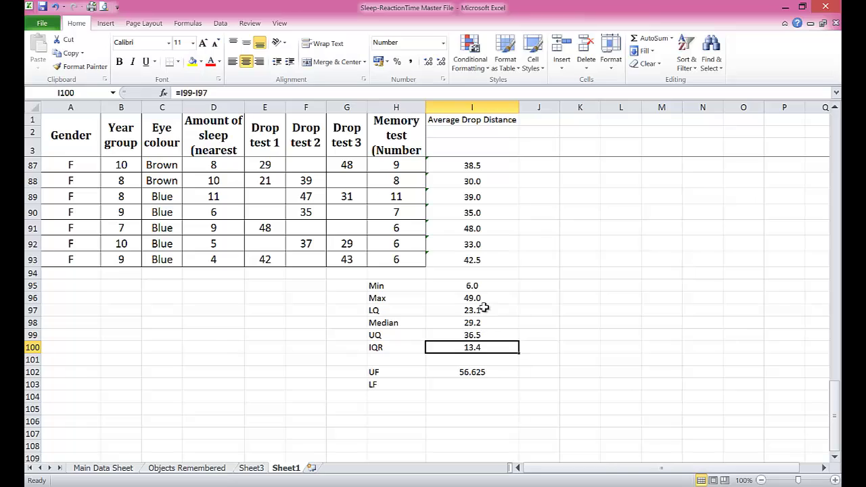
Step: Enter the lower fence in I103 as =I97-1.5*I100
{"action": "left_click", "coordinate": [476, 384]}
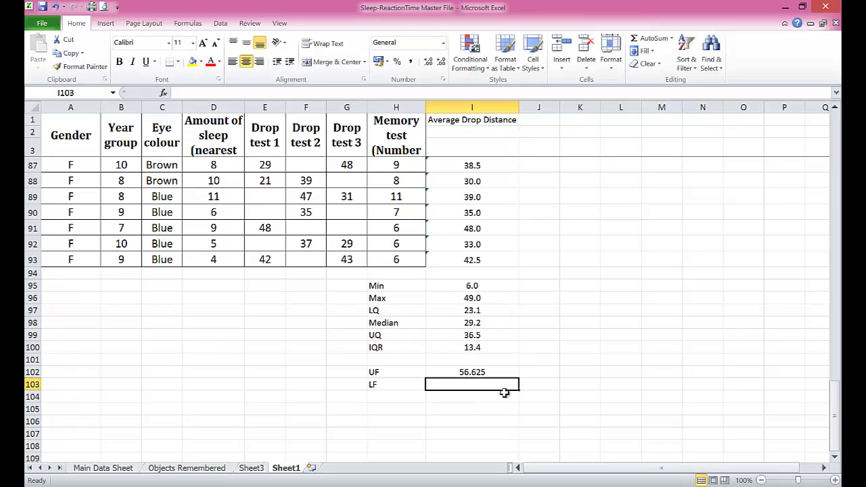
{"action": "type", "text": "="}
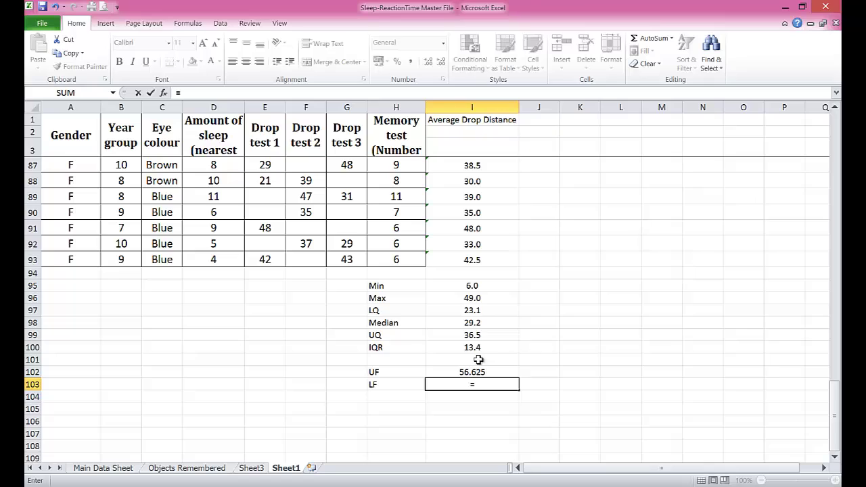
{"action": "left_click", "coordinate": [478, 310]}
{"action": "type", "text": "-"}
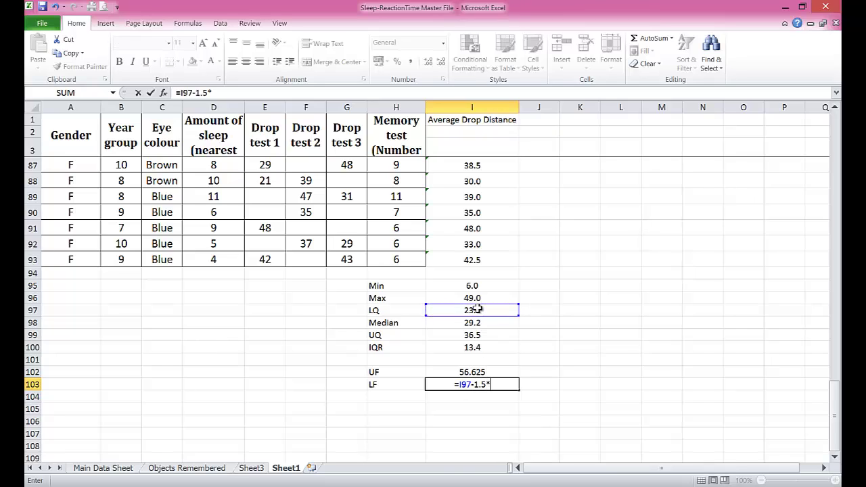
{"action": "type", "text": "1.5*"}
{"action": "left_click", "coordinate": [477, 347]}
{"action": "key", "text": "Return"}
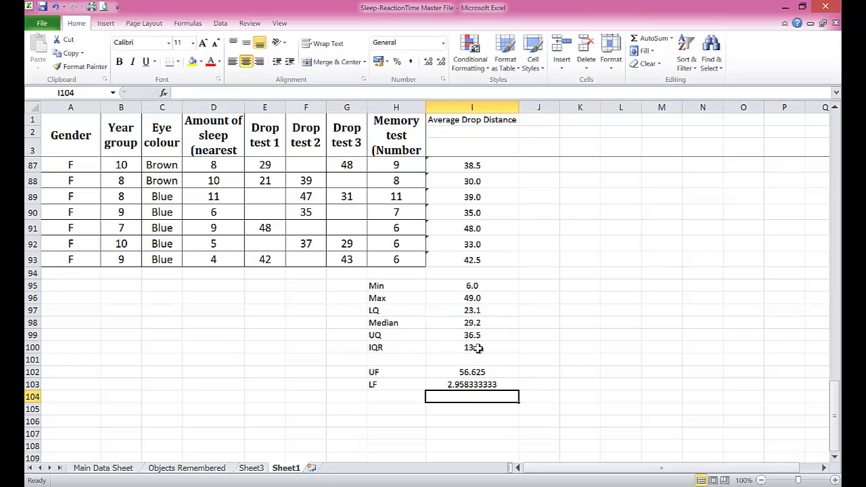
Step: Format UF and LF in I102:I103 to one decimal place, showing 56.6 and 3.0
{"action": "left_click_drag", "start_coordinate": [472, 374], "coordinate": [475, 384]}
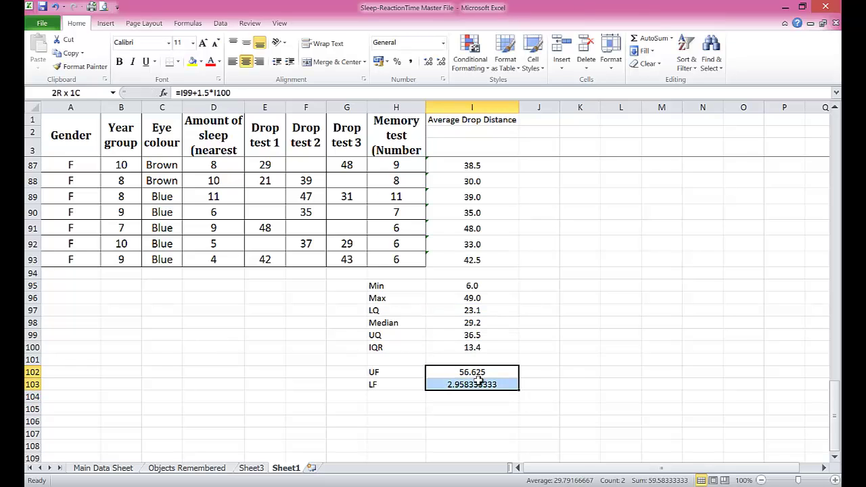
{"action": "left_click", "coordinate": [441, 61]}
{"action": "left_click", "coordinate": [441, 62]}
{"action": "left_click", "coordinate": [441, 61]}
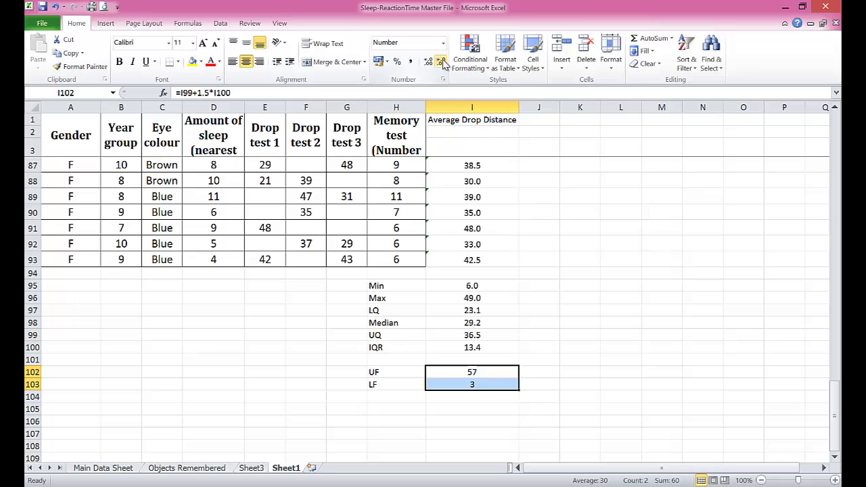
{"action": "left_click", "coordinate": [428, 61]}
{"action": "left_click", "coordinate": [496, 383]}
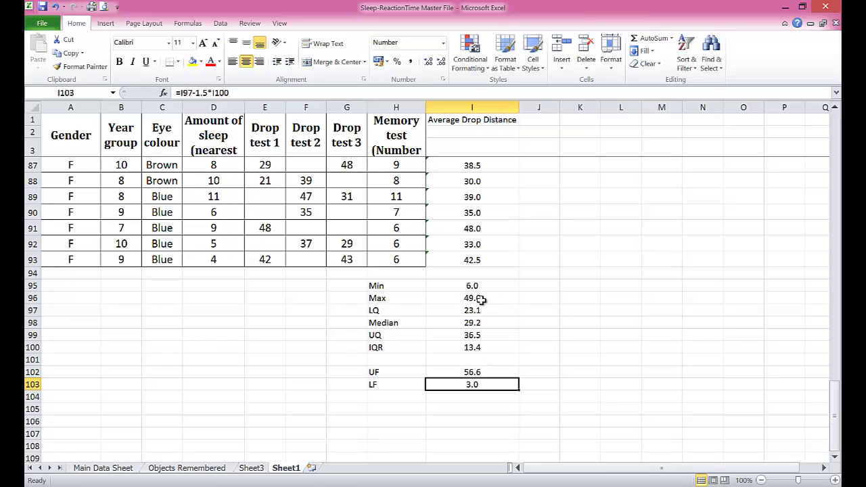
{"action": "scroll", "coordinate": [486, 255], "scroll_direction": "up", "scroll_amount": 20}
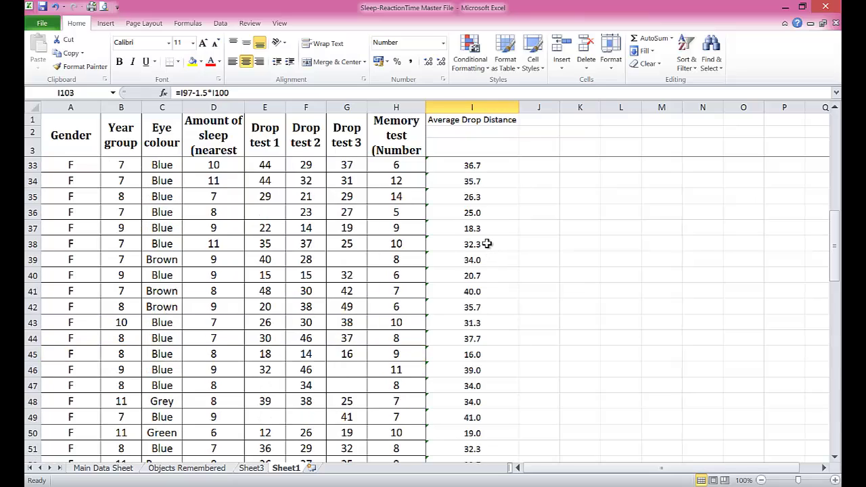
{"action": "scroll", "coordinate": [488, 244], "scroll_direction": "up", "scroll_amount": 5}
{"action": "scroll", "coordinate": [497, 248], "scroll_direction": "down", "scroll_amount": 20}
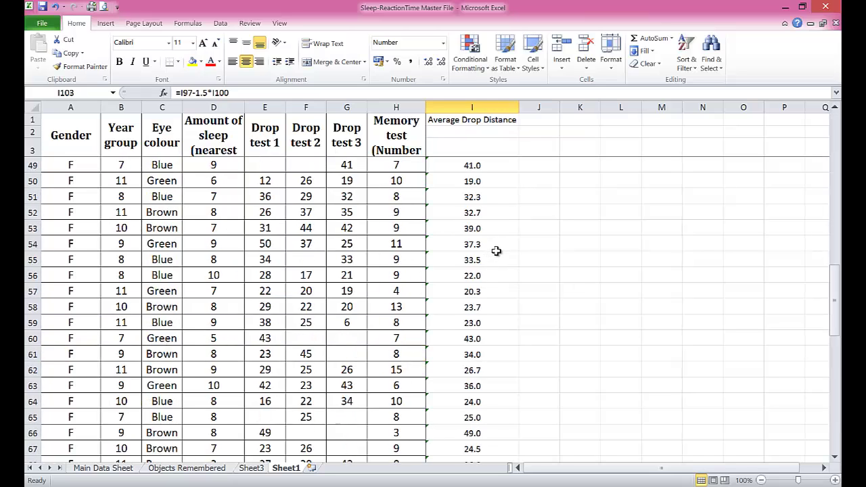
{"action": "scroll", "coordinate": [495, 254], "scroll_direction": "down", "scroll_amount": 8}
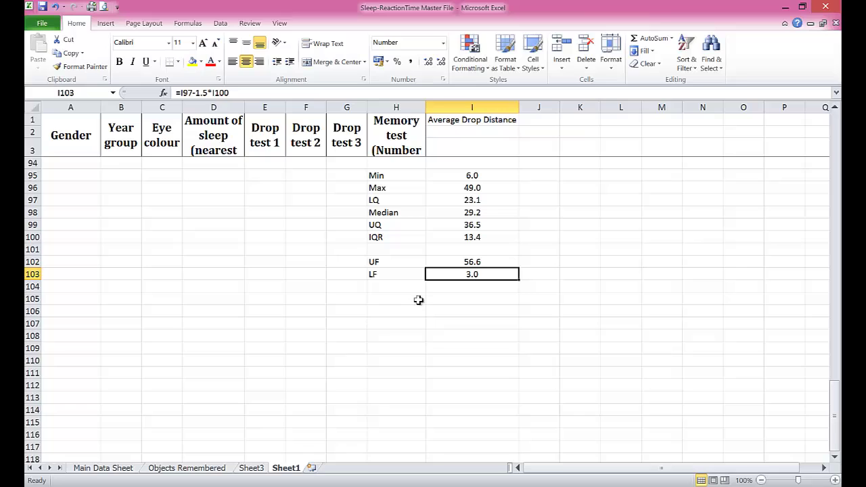
Step: Add the labels Mean and Stand. Dev. in H105 and H106
{"action": "left_click", "coordinate": [383, 299]}
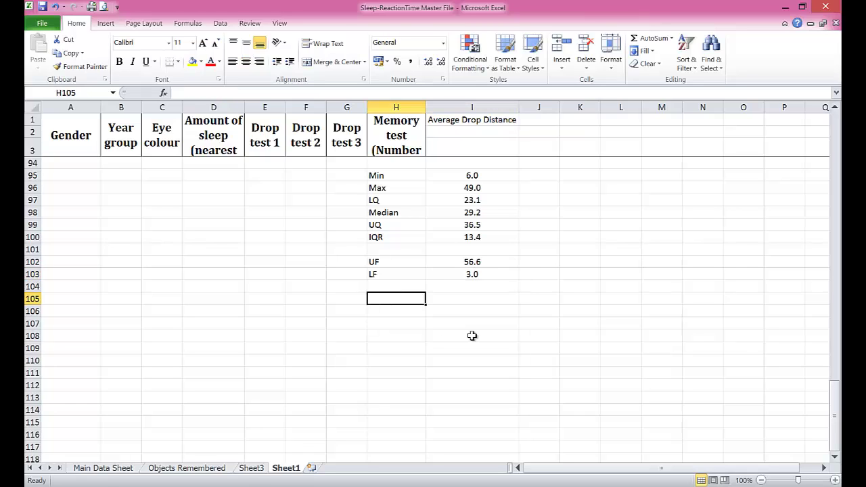
{"action": "type", "text": "Mean"}
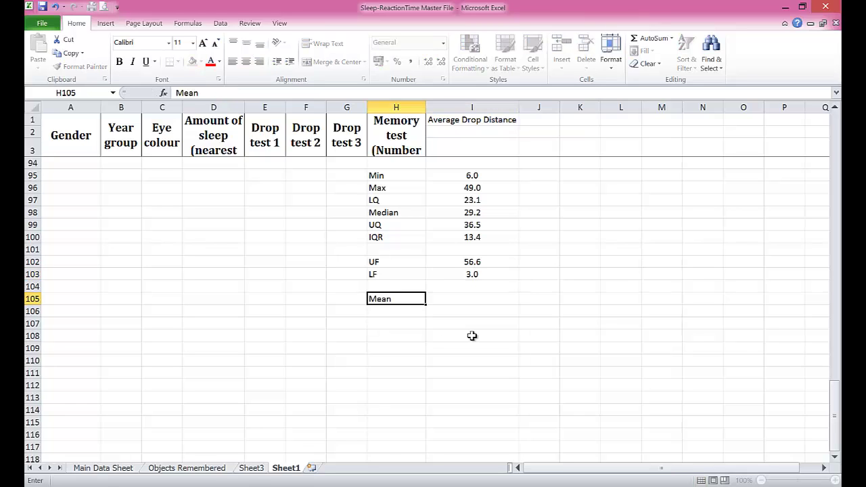
{"action": "key", "text": "Return"}
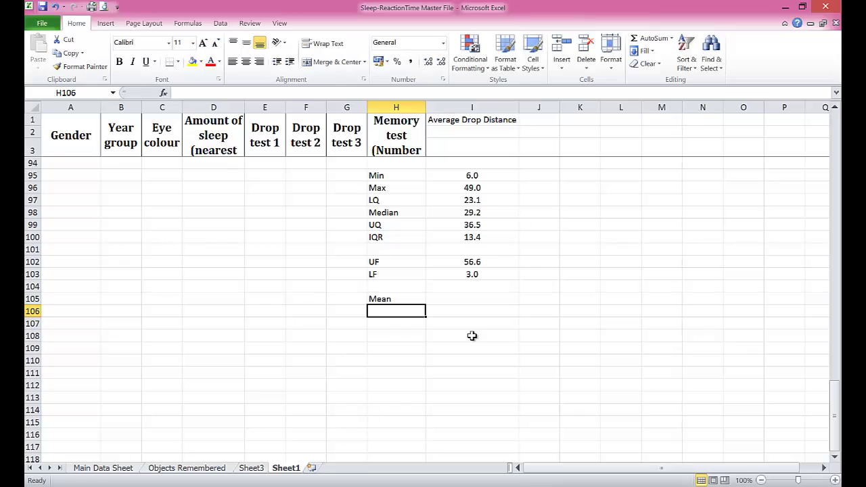
{"action": "type", "text": "St"}
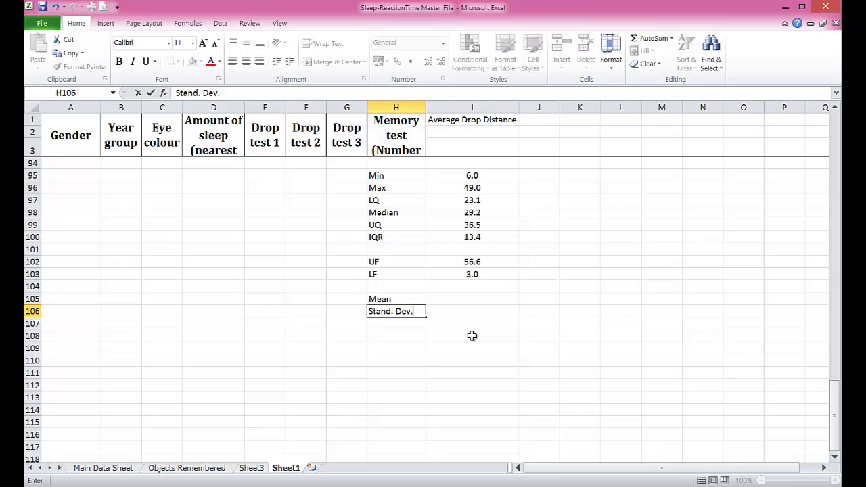
{"action": "type", "text": "and. Dev."}
{"action": "key", "text": "Tab"}
Step: Enter =AVERAGE(I3:I93) in I105 and =STDEV(I3:I93) in I106
{"action": "key", "text": "Up"}
{"action": "type", "text": "="}
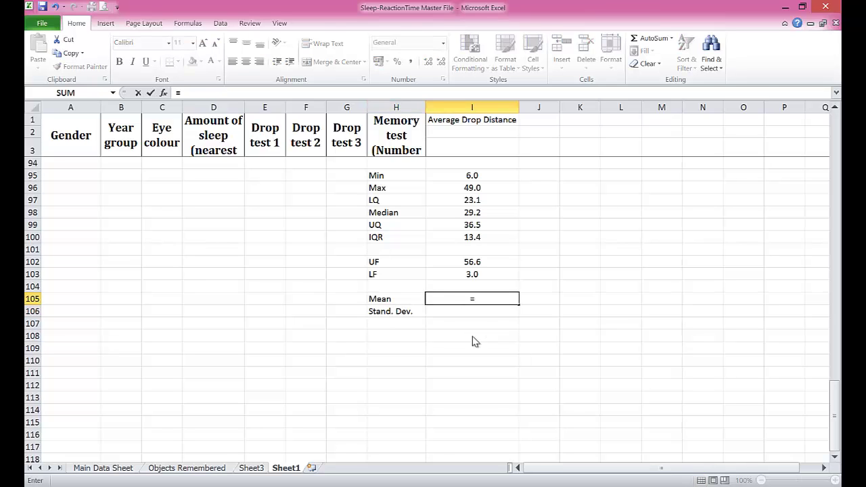
{"action": "type", "text": "average("}
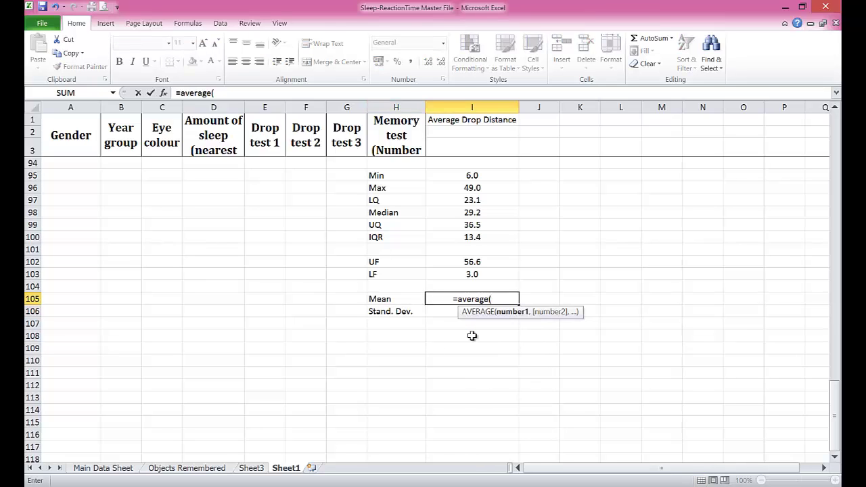
{"action": "type", "text": "i3:"}
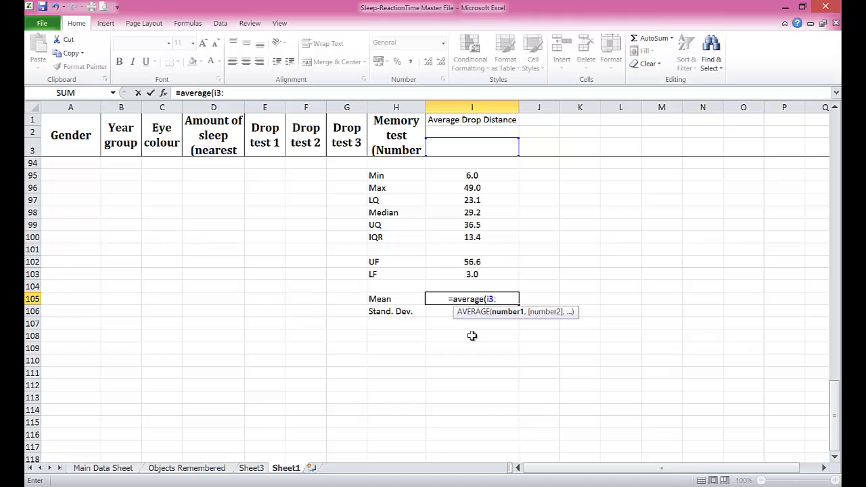
{"action": "type", "text": "i93)"}
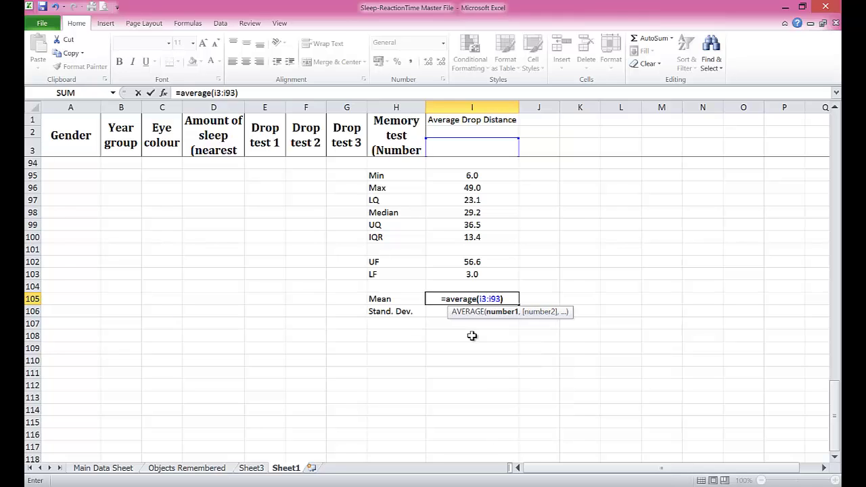
{"action": "key", "text": "Return"}
{"action": "type", "text": "="}
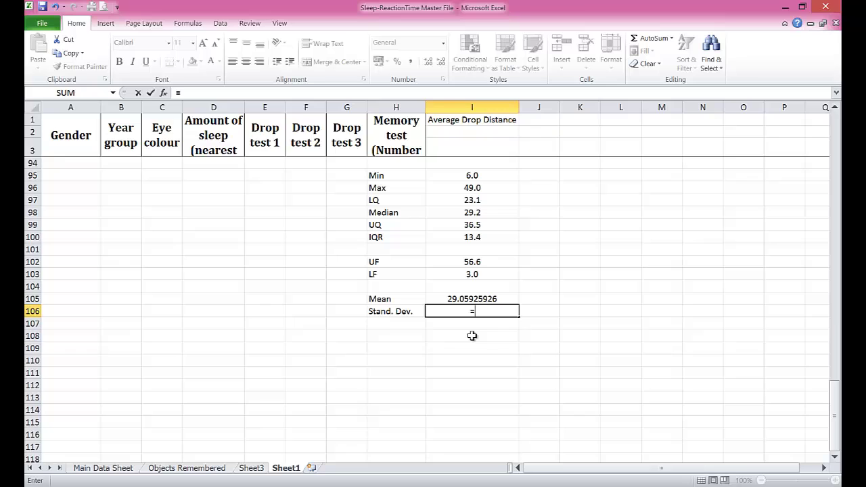
{"action": "type", "text": "se"}
{"action": "key", "text": "BackSpace"}
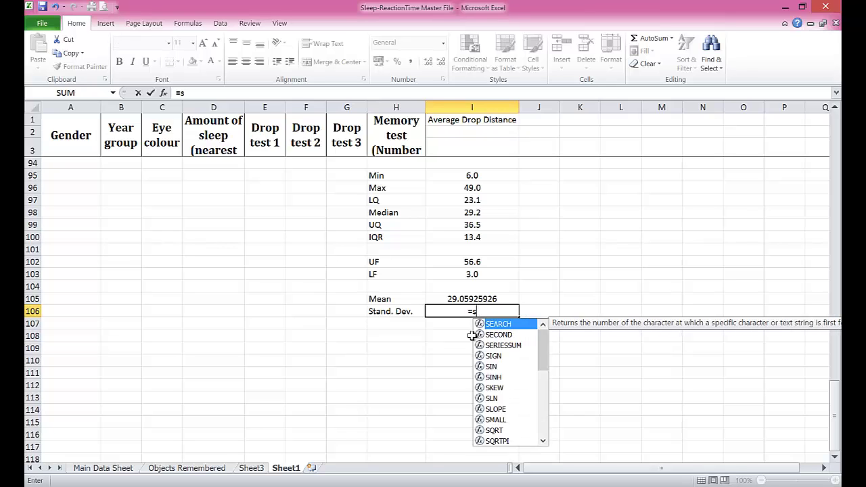
{"action": "type", "text": "tdev"}
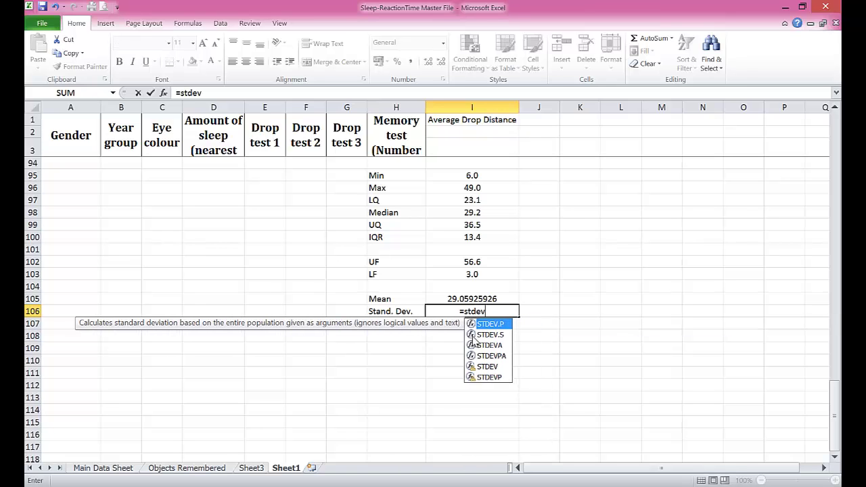
{"action": "type", "text": "("}
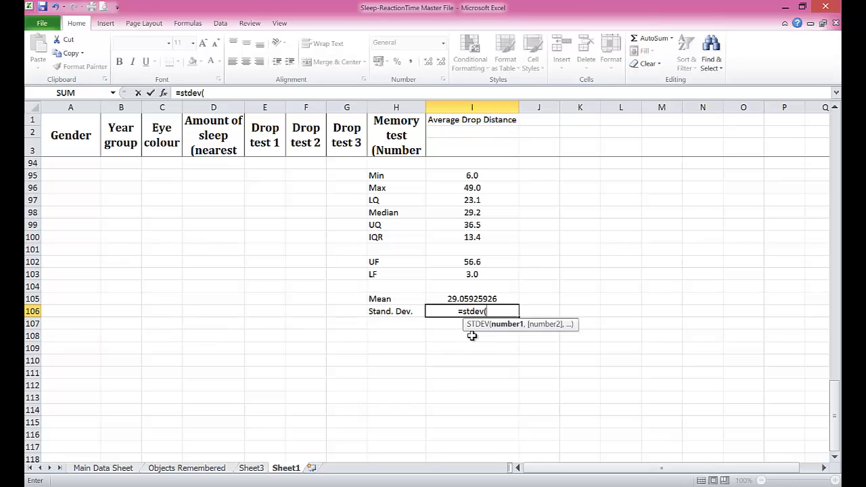
{"action": "type", "text": "i"}
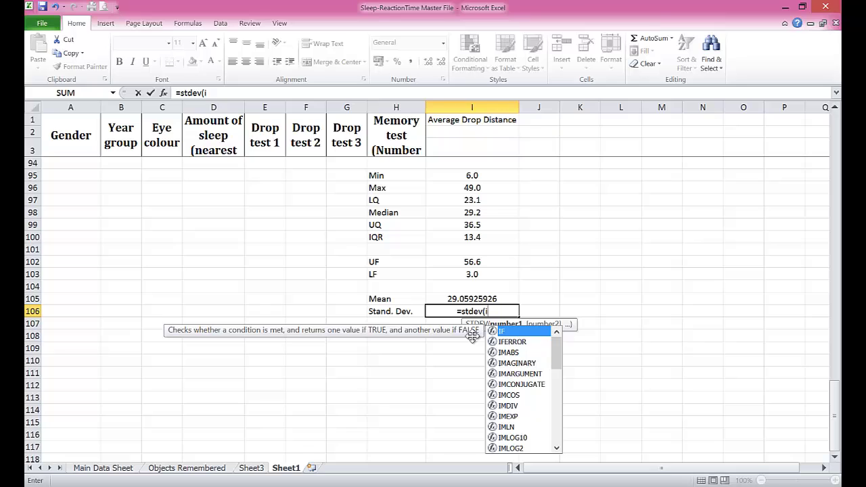
{"action": "type", "text": "3:"}
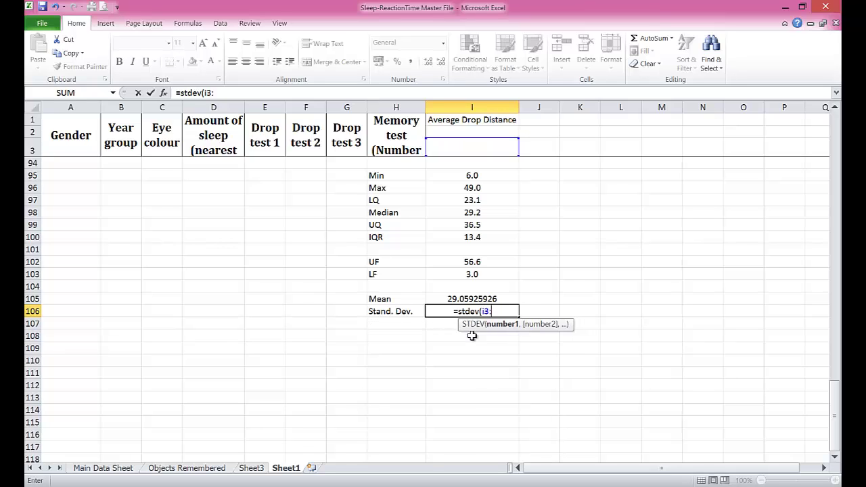
{"action": "type", "text": "i93)"}
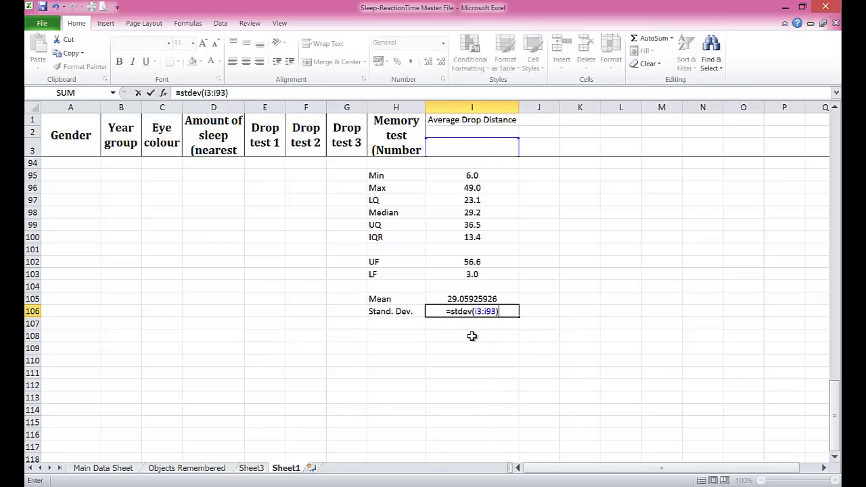
{"action": "key", "text": "Return"}
Step: Round the mean and standard deviation displays to one decimal: 29.1 and 9.1
{"action": "left_click", "coordinate": [444, 300]}
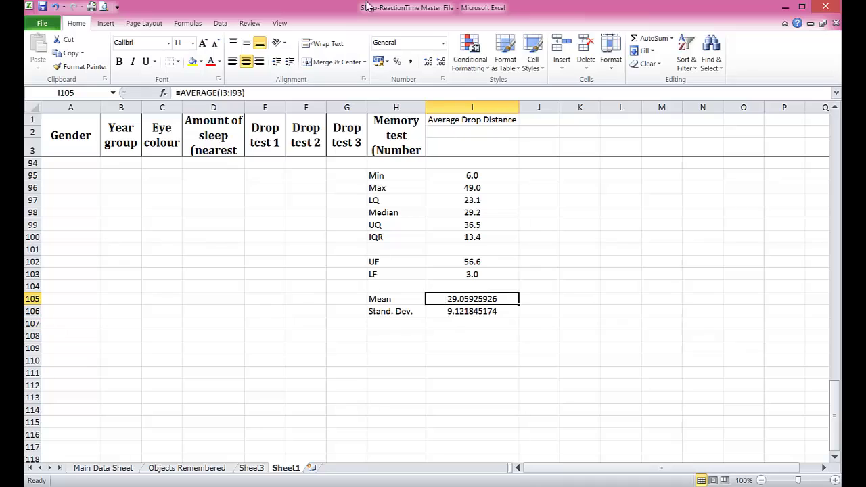
{"action": "left_click", "coordinate": [440, 62]}
{"action": "left_click", "coordinate": [441, 62]}
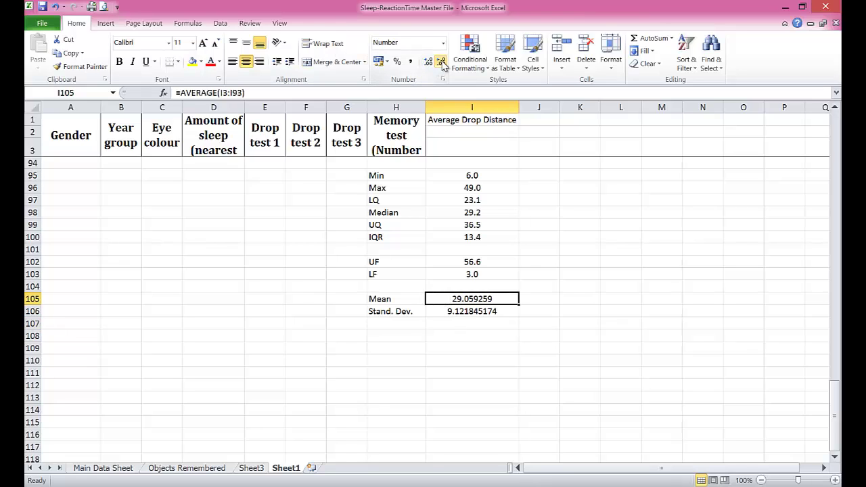
{"action": "left_click", "coordinate": [441, 62]}
{"action": "left_click", "coordinate": [440, 62]}
{"action": "left_click", "coordinate": [440, 62]}
{"action": "left_click", "coordinate": [441, 62]}
{"action": "left_click_drag", "start_coordinate": [472, 262], "coordinate": [472, 274]}
{"action": "left_click", "coordinate": [482, 311]}
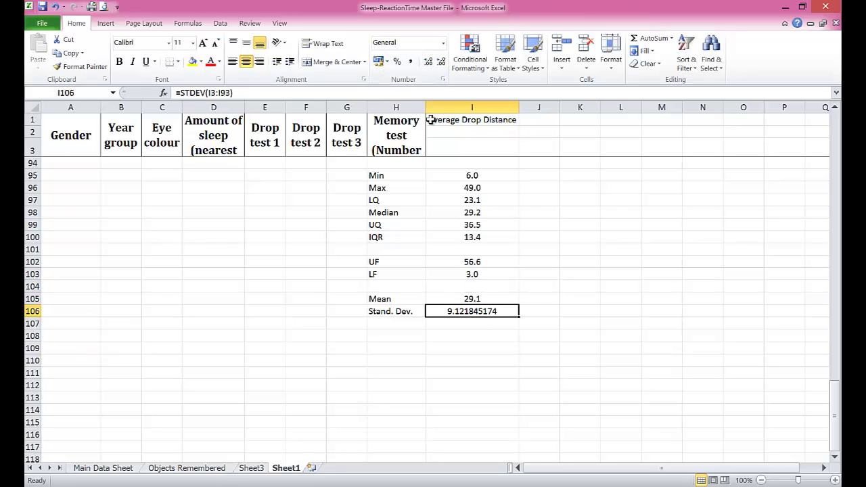
{"action": "left_click", "coordinate": [440, 61]}
{"action": "left_click", "coordinate": [441, 61]}
{"action": "left_click", "coordinate": [441, 61]}
{"action": "left_click", "coordinate": [441, 61]}
{"action": "left_click", "coordinate": [441, 62]}
{"action": "left_click", "coordinate": [441, 62]}
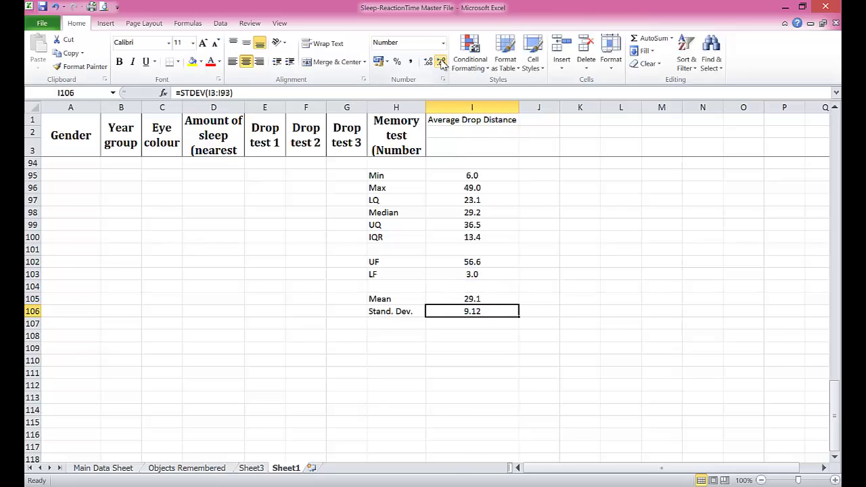
{"action": "left_click", "coordinate": [450, 323]}
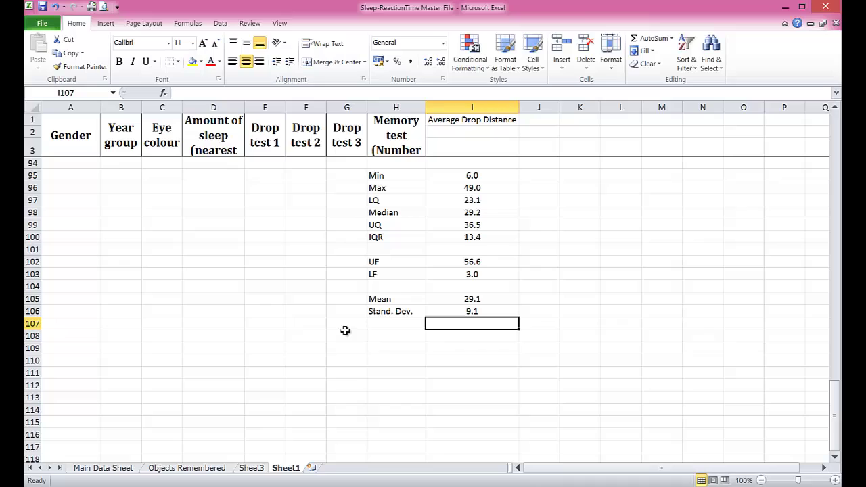
Step: Select column D's Amount of sleep data from its header cell down through the values
{"action": "left_click", "coordinate": [347, 176]}
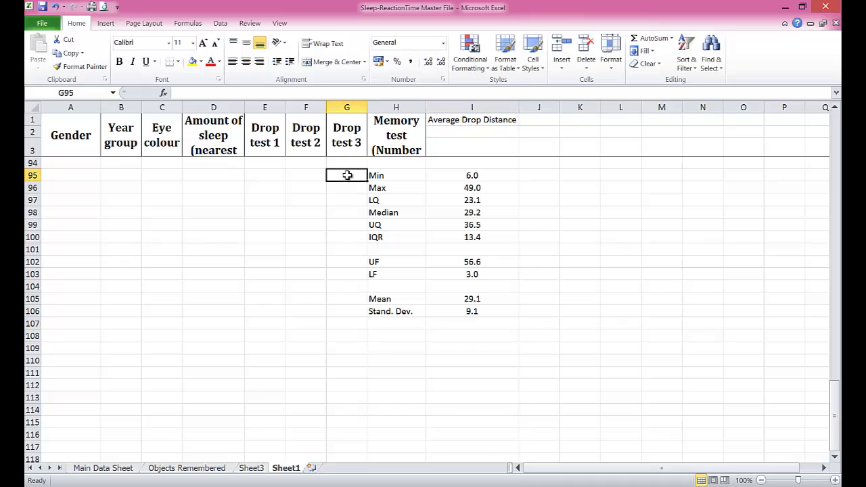
{"action": "left_click", "coordinate": [288, 175]}
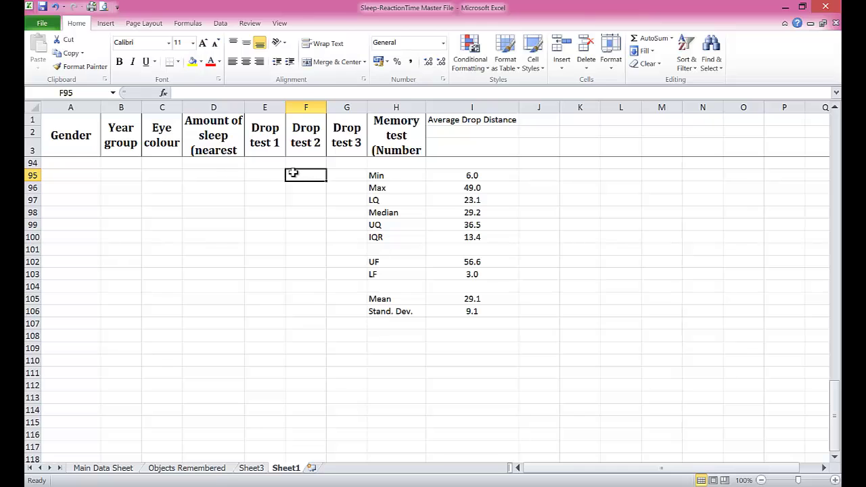
{"action": "scroll", "coordinate": [292, 173], "scroll_direction": "up", "scroll_amount": 20}
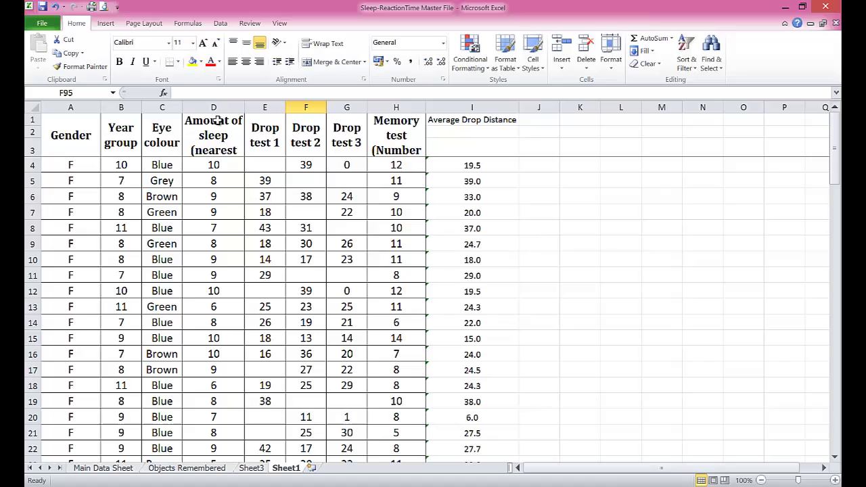
{"action": "left_click_drag", "start_coordinate": [214, 120], "coordinate": [207, 432]}
Step: Copy the Amount of sleep column and paste it starting at K1
{"action": "right_click", "coordinate": [204, 271]}
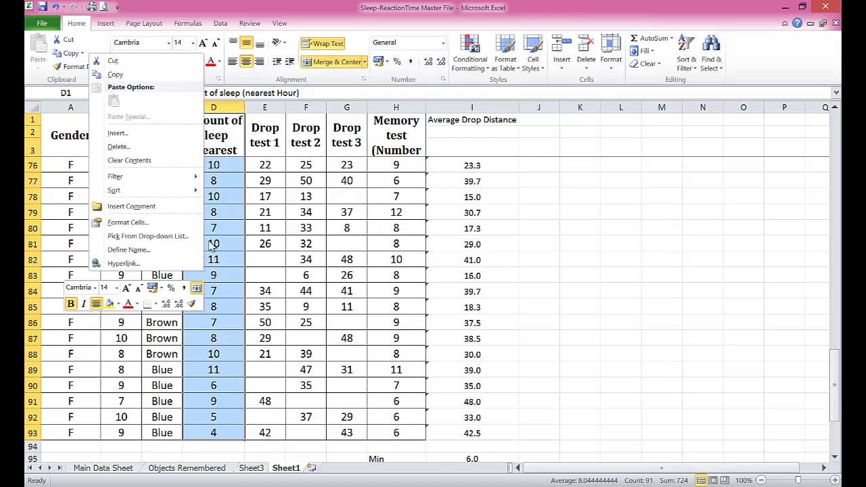
{"action": "left_click", "coordinate": [113, 74]}
{"action": "scroll", "coordinate": [582, 207], "scroll_direction": "up", "scroll_amount": 20}
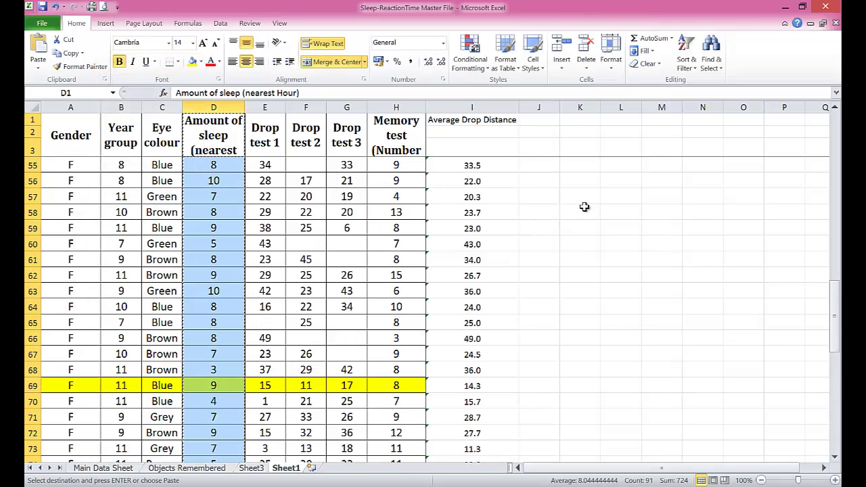
{"action": "left_click", "coordinate": [580, 122]}
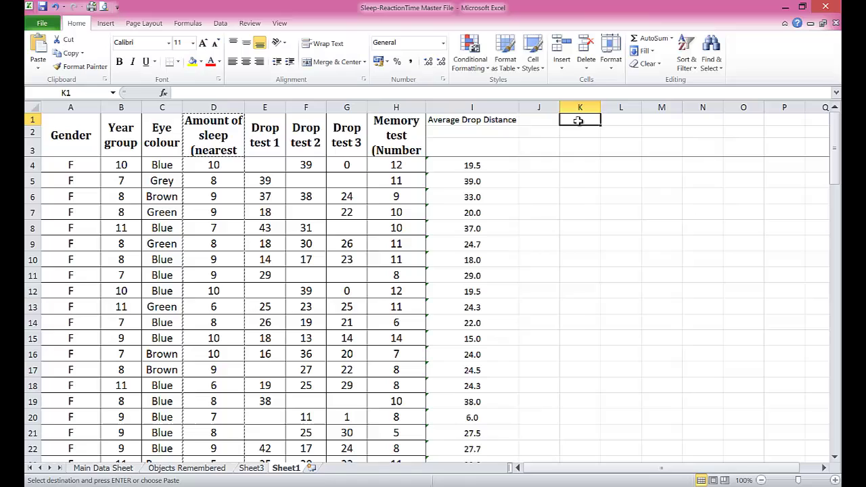
{"action": "right_click", "coordinate": [580, 122]}
{"action": "left_click", "coordinate": [478, 167]}
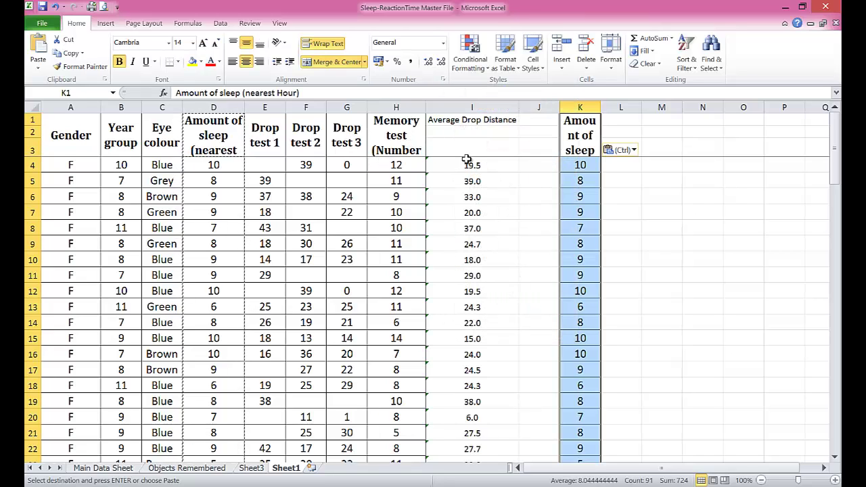
Step: Copy the Average Drop Distance column and paste it starting at L1
{"action": "left_click_drag", "start_coordinate": [473, 119], "coordinate": [478, 440]}
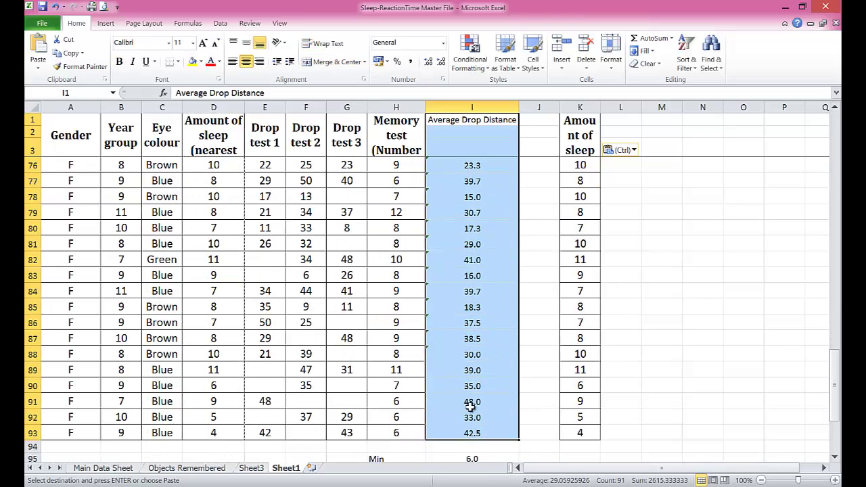
{"action": "right_click", "coordinate": [329, 252]}
{"action": "left_click", "coordinate": [353, 272]}
{"action": "scroll", "coordinate": [601, 249], "scroll_direction": "up", "scroll_amount": 20}
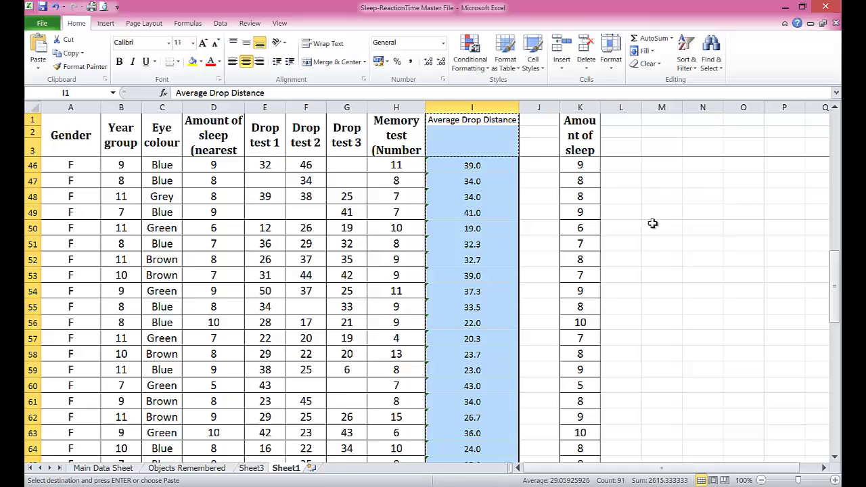
{"action": "left_click", "coordinate": [615, 120]}
{"action": "right_click", "coordinate": [617, 125]}
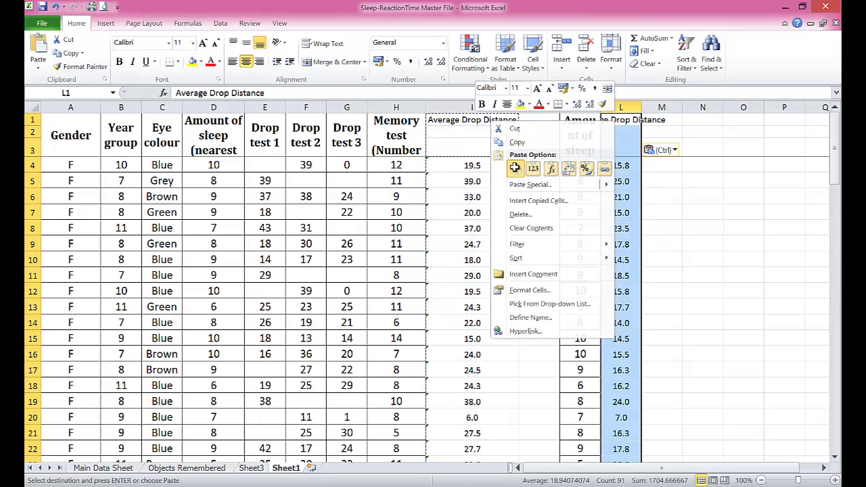
{"action": "left_click", "coordinate": [516, 168]}
Step: Widen columns K and L to fit their headings and select the data K4:L93
{"action": "left_click_drag", "start_coordinate": [641, 107], "coordinate": [695, 108]}
{"action": "left_click", "coordinate": [585, 165]}
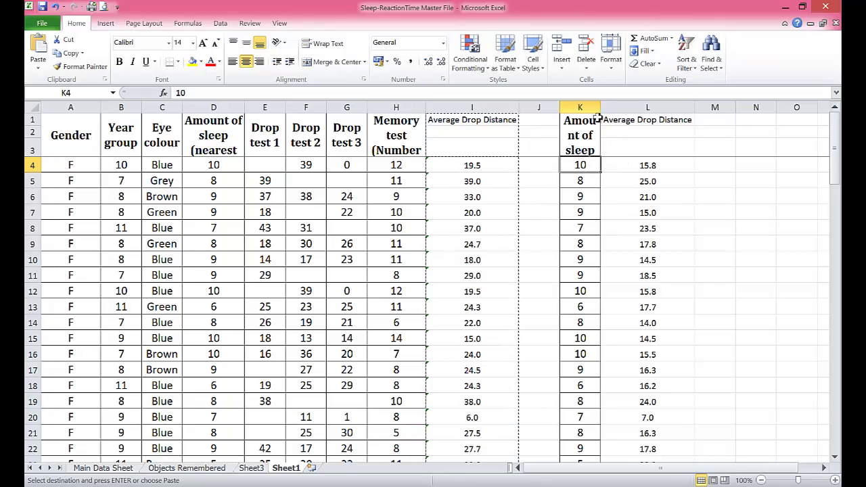
{"action": "left_click_drag", "start_coordinate": [601, 108], "coordinate": [627, 108]}
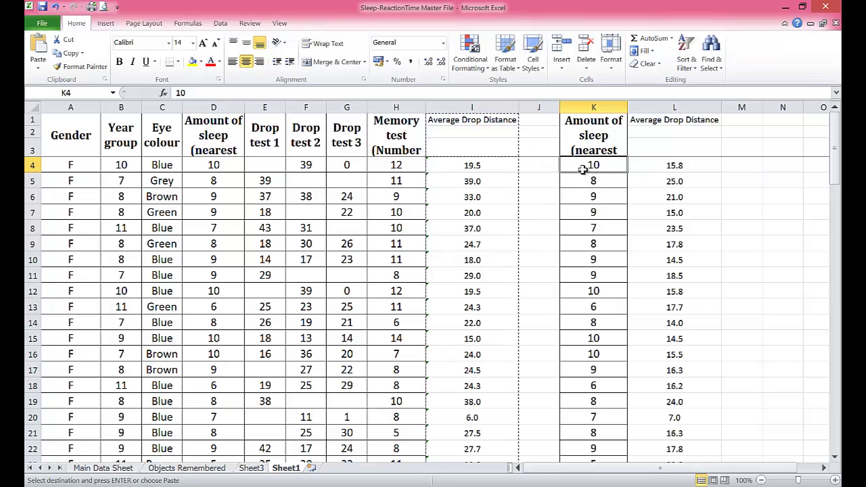
{"action": "left_click_drag", "start_coordinate": [584, 165], "coordinate": [652, 427]}
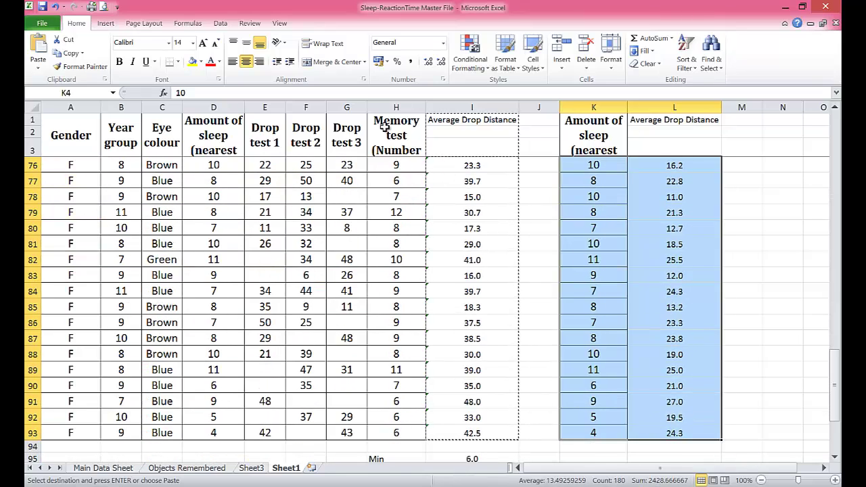
Step: Insert a markers-only scatter chart, place it right of the data, and delete its Series1 legend
{"action": "left_click", "coordinate": [107, 23]}
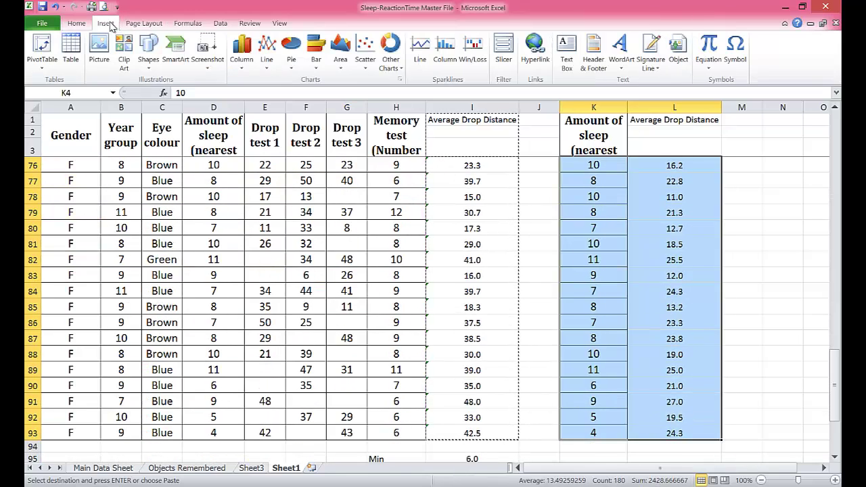
{"action": "left_click", "coordinate": [366, 60]}
{"action": "left_click", "coordinate": [313, 102]}
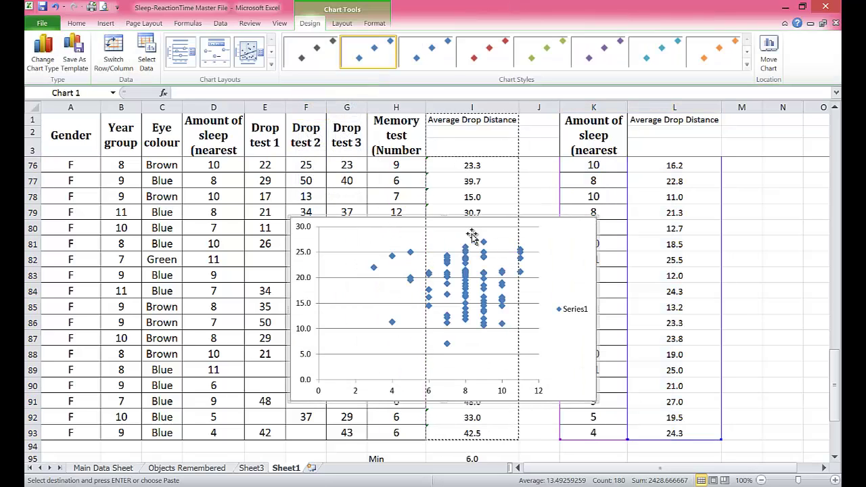
{"action": "left_click_drag", "start_coordinate": [549, 216], "coordinate": [605, 163]}
{"action": "left_click", "coordinate": [681, 323]}
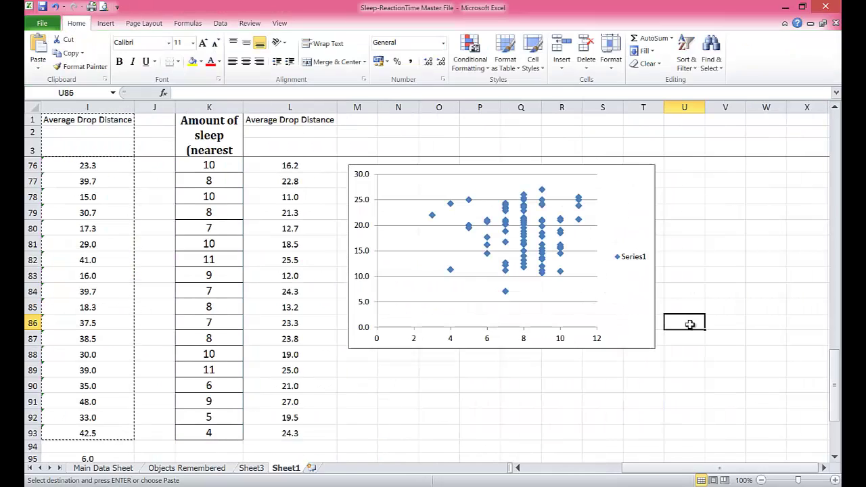
{"action": "left_click", "coordinate": [628, 261]}
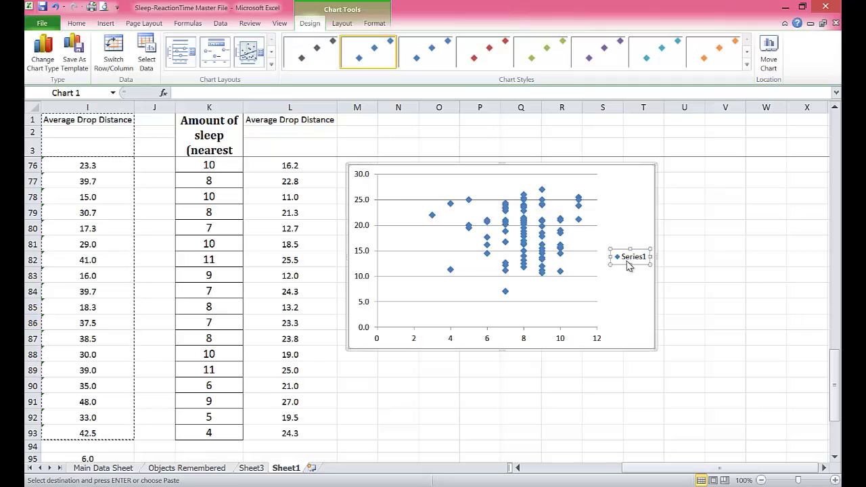
{"action": "key", "text": "Delete"}
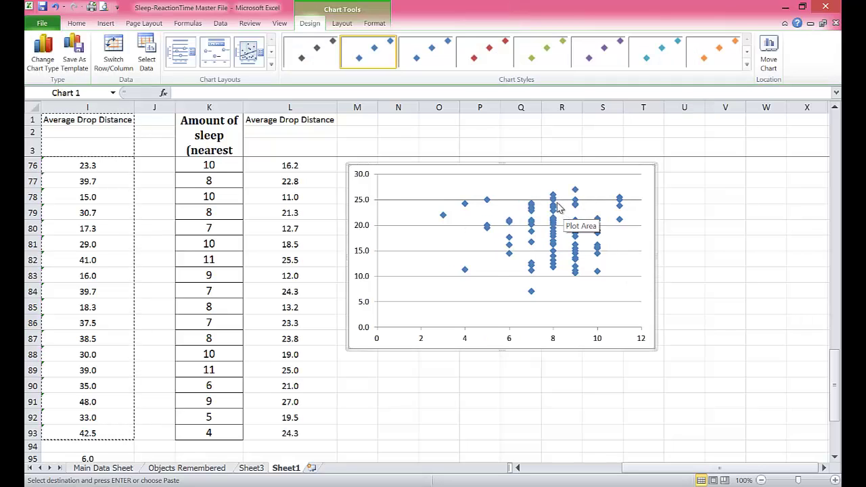
Step: Add a linear trendline displaying y = -0.1032x + 19.771 and R² = 0.0014, label moved upper left
{"action": "right_click", "coordinate": [532, 210]}
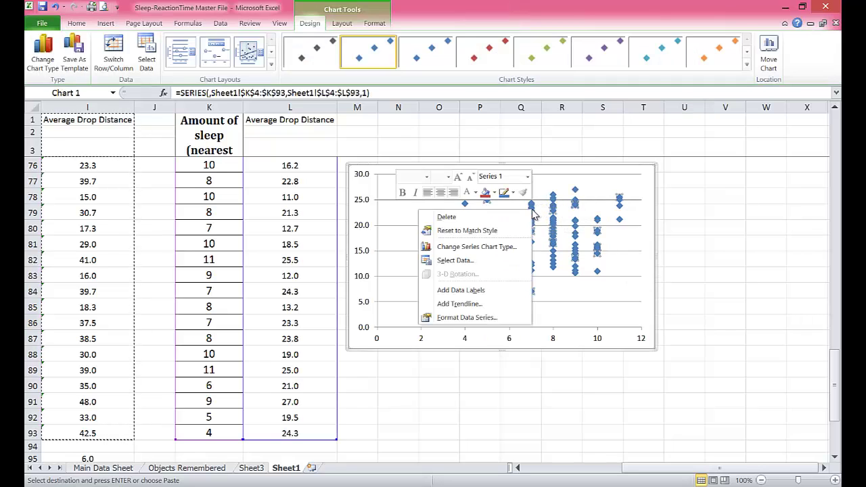
{"action": "left_click", "coordinate": [460, 304]}
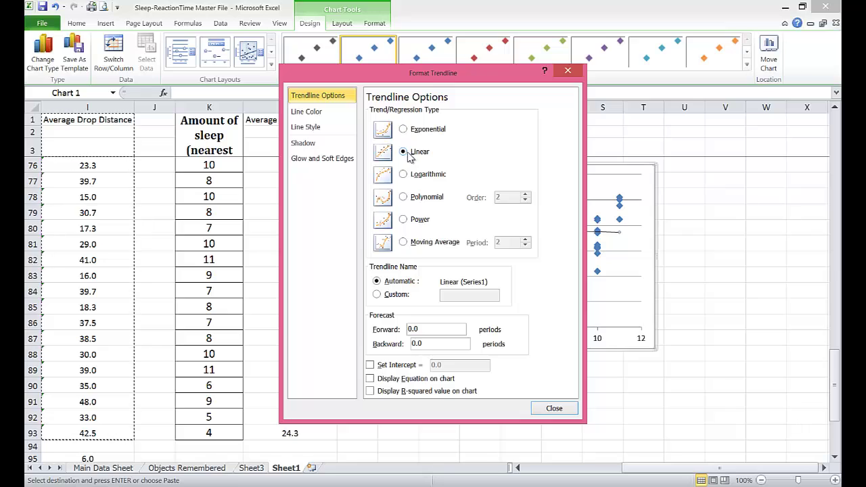
{"action": "left_click", "coordinate": [370, 378]}
{"action": "left_click", "coordinate": [371, 391]}
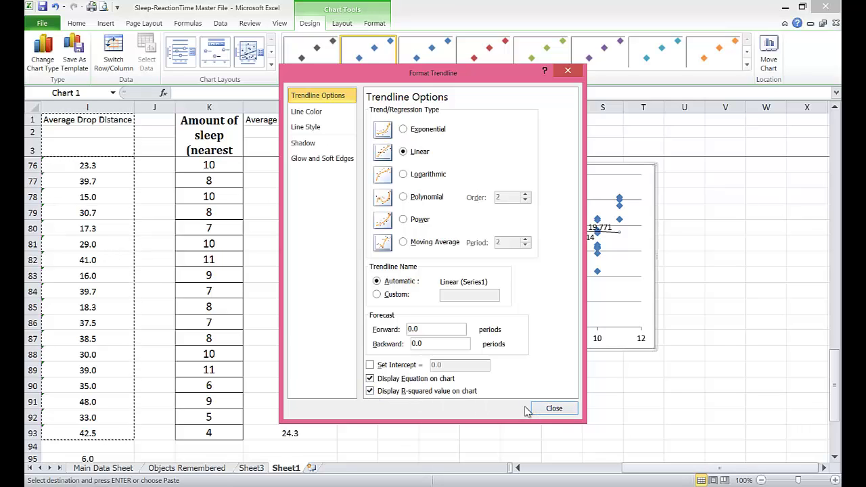
{"action": "left_click", "coordinate": [554, 409]}
{"action": "left_click_drag", "start_coordinate": [553, 232], "coordinate": [395, 182]}
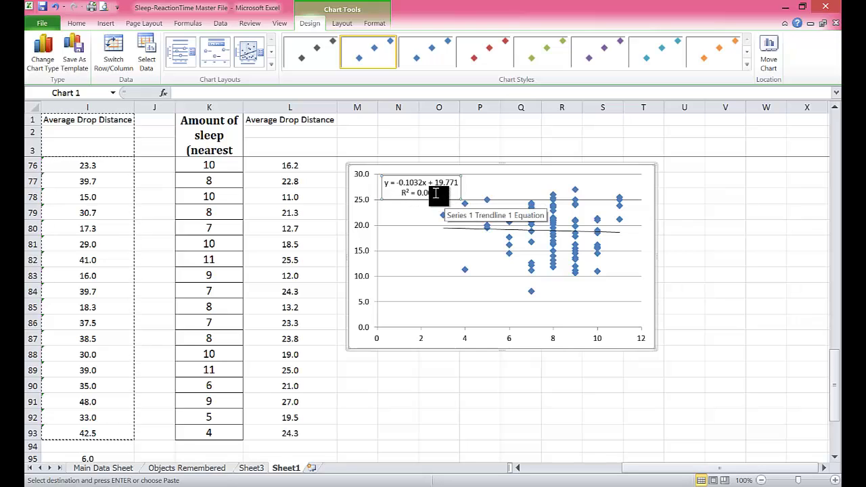
Step: Enter =SQRT(0.0014) in N90, giving 0.037417 as the square root of R²
{"action": "left_click", "coordinate": [397, 392]}
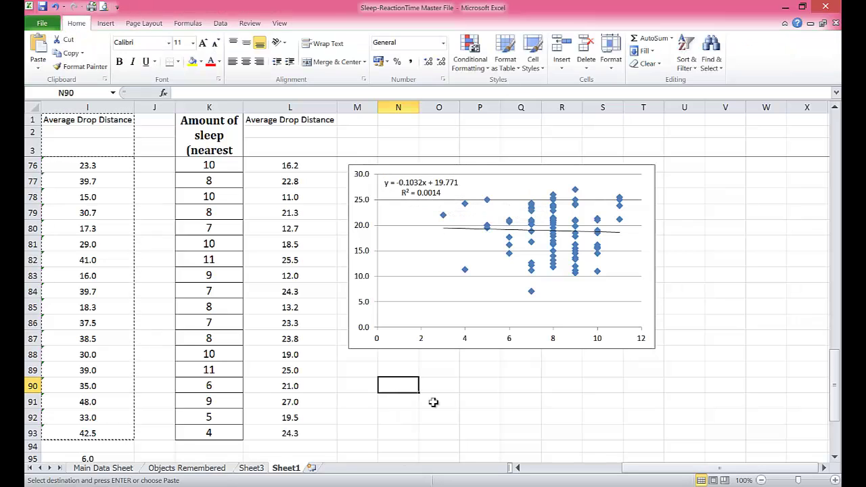
{"action": "type", "text": "=sqr"}
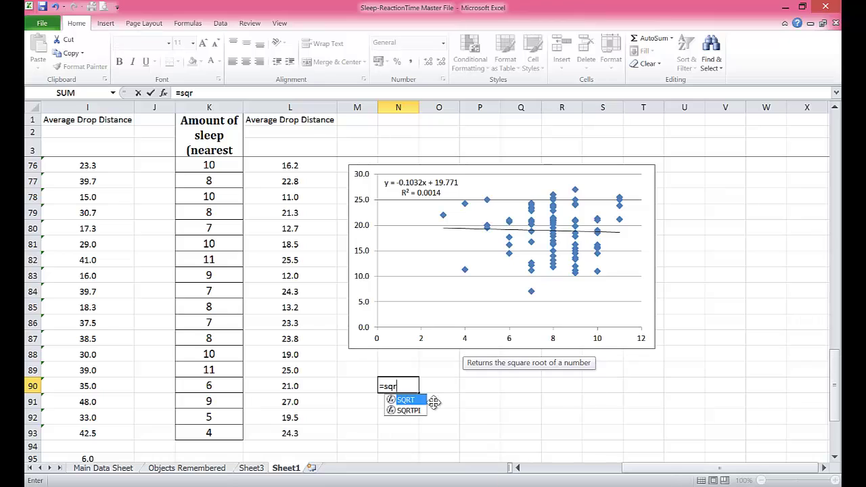
{"action": "type", "text": "t(0.00"}
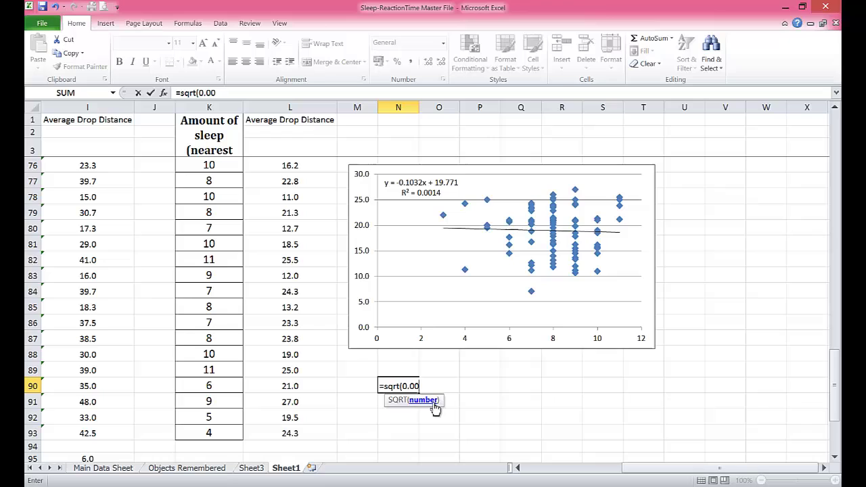
{"action": "type", "text": "14)"}
{"action": "key", "text": "Return"}
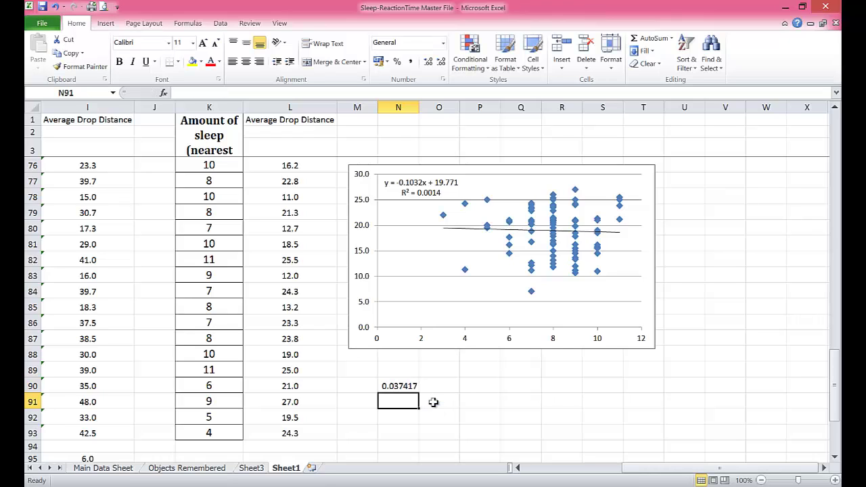
{"action": "left_click", "coordinate": [404, 384]}
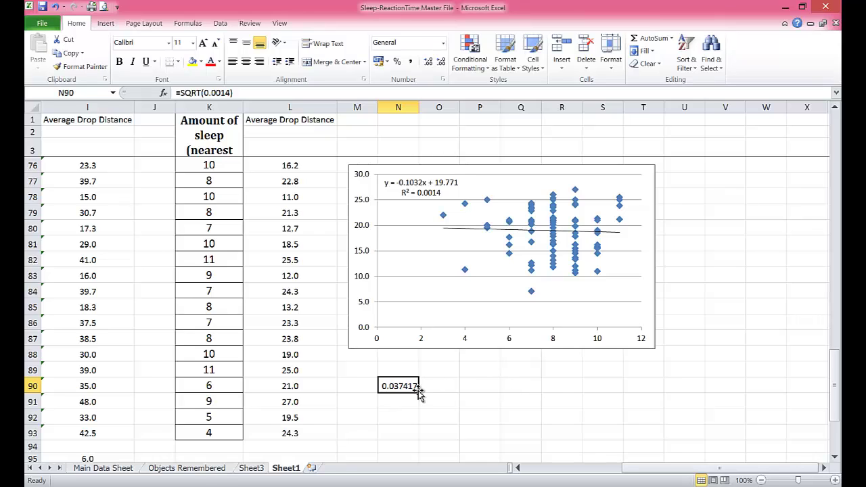
{"action": "scroll", "coordinate": [322, 254], "scroll_direction": "up", "scroll_amount": 17}
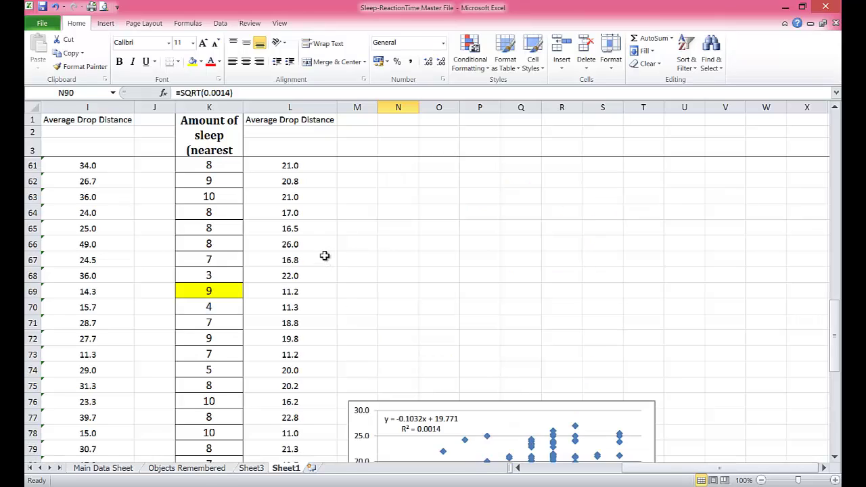
{"action": "scroll", "coordinate": [346, 284], "scroll_direction": "down", "scroll_amount": 20}
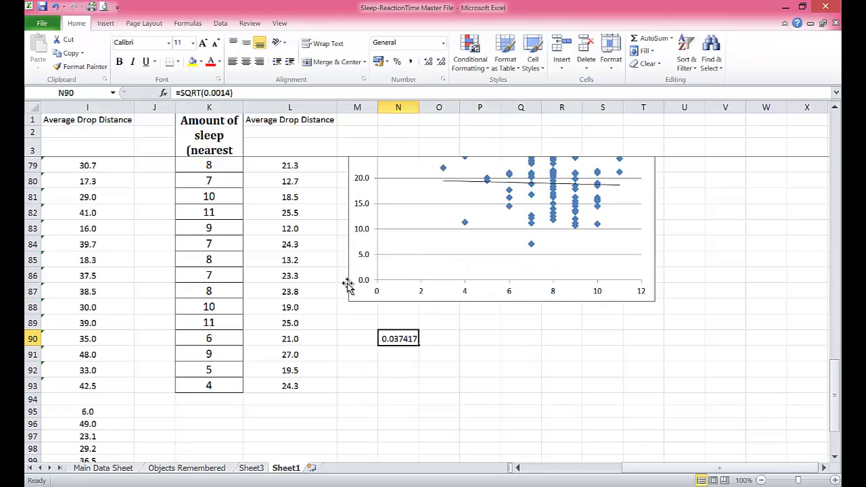
{"action": "left_click_drag", "start_coordinate": [644, 467], "coordinate": [535, 468]}
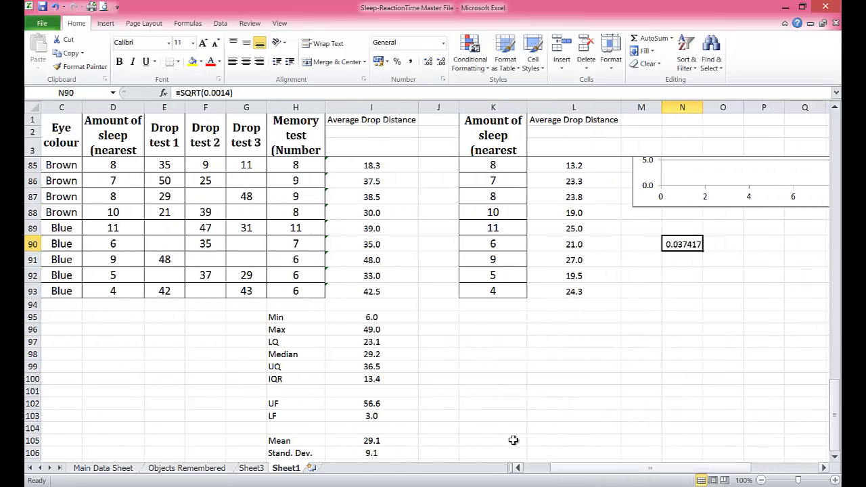
{"action": "scroll", "coordinate": [329, 304], "scroll_direction": "down", "scroll_amount": 3}
{"action": "scroll", "coordinate": [331, 308], "scroll_direction": "up", "scroll_amount": 2}
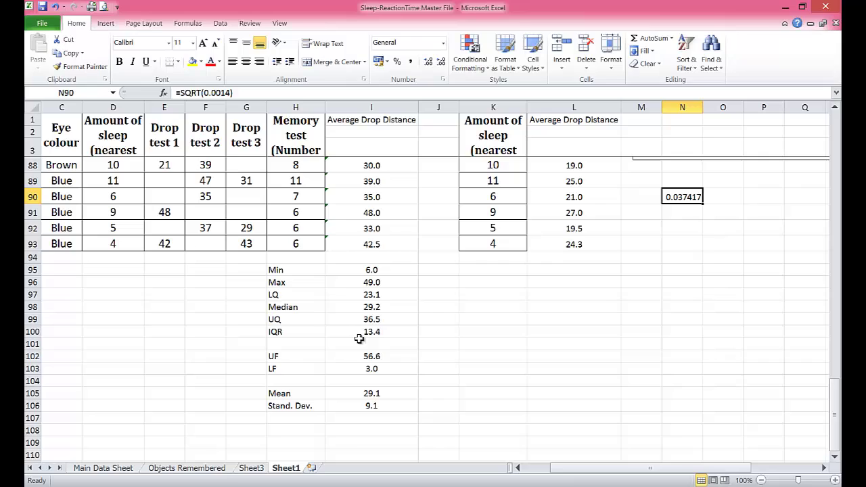